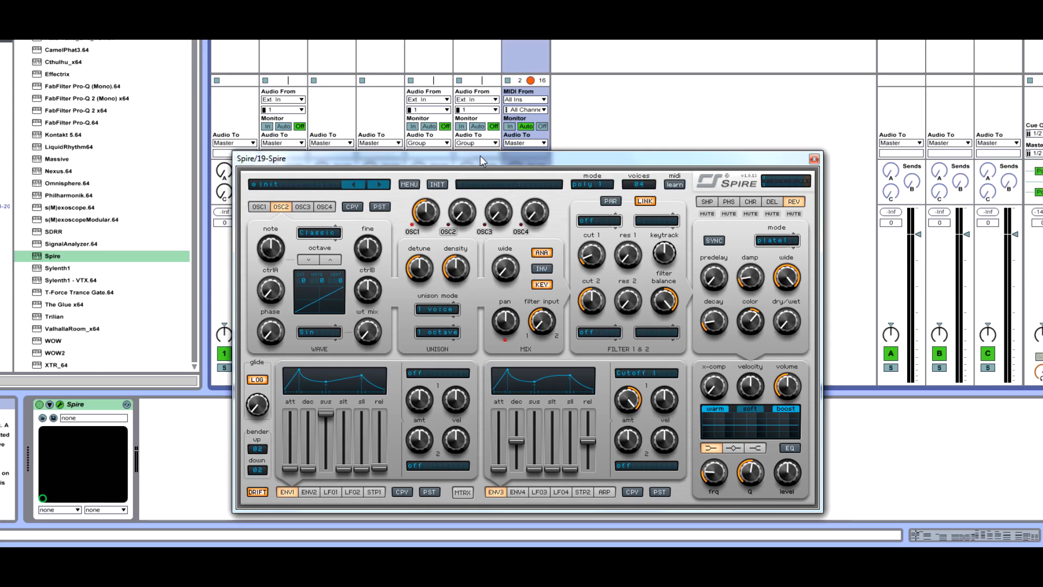
left_click_drag(487, 167, 637, 78)
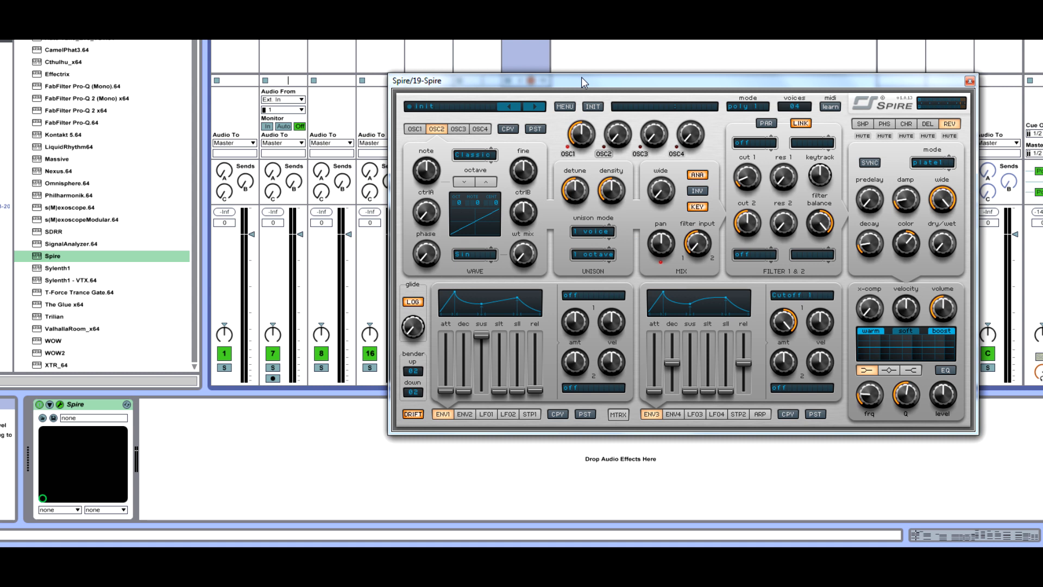
left_click_drag(582, 77, 603, 104)
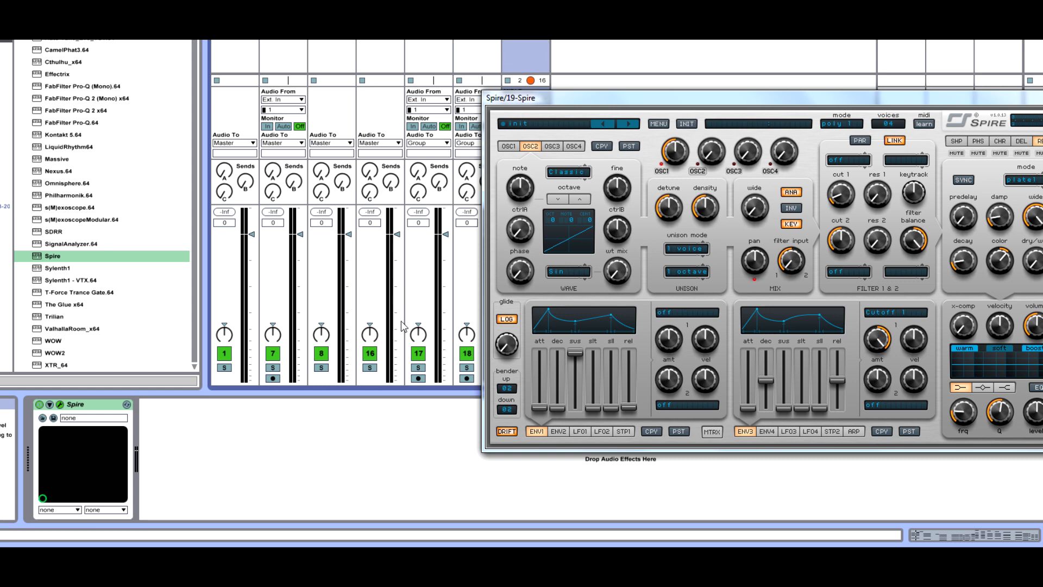
left_click(525, 41)
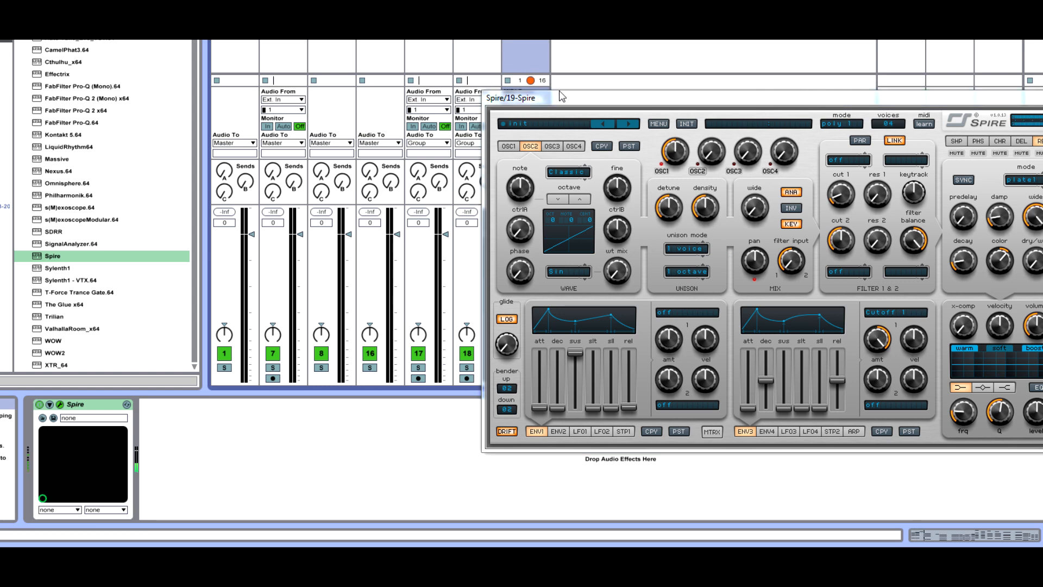
left_click_drag(536, 98, 669, 106)
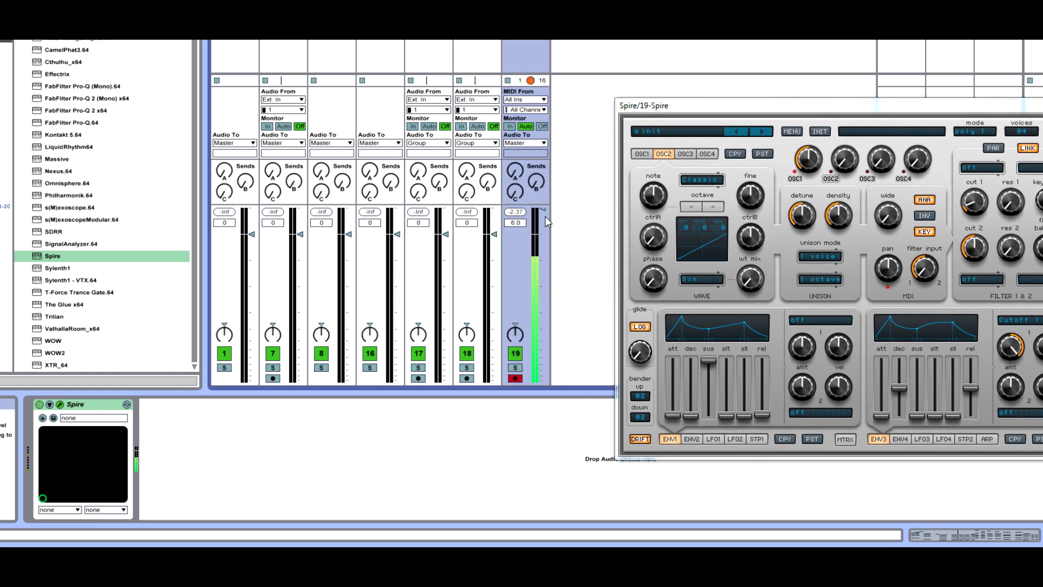
Lower the Spire track's volume fader slightly
left_click_drag(546, 217, 542, 241)
left_click_drag(777, 105, 387, 45)
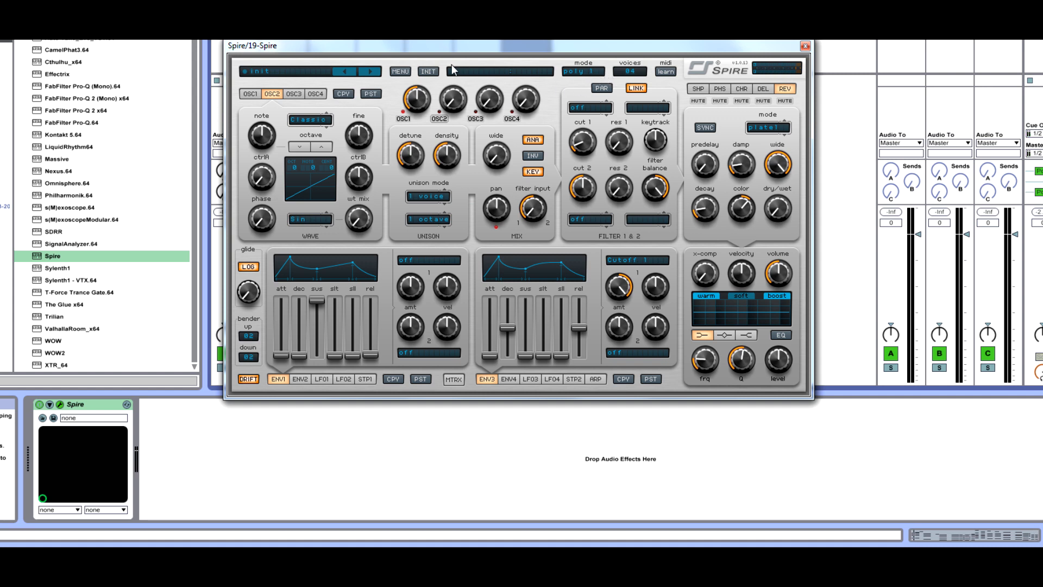
left_click_drag(384, 58, 402, 93)
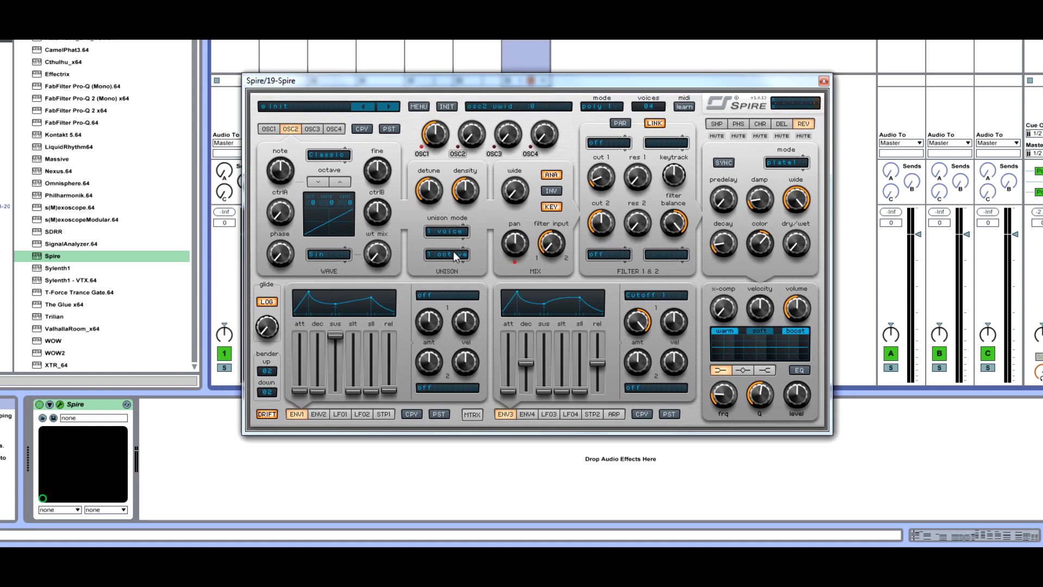
Select OSC1 and set its unison mode to 5 voices
left_click(267, 130)
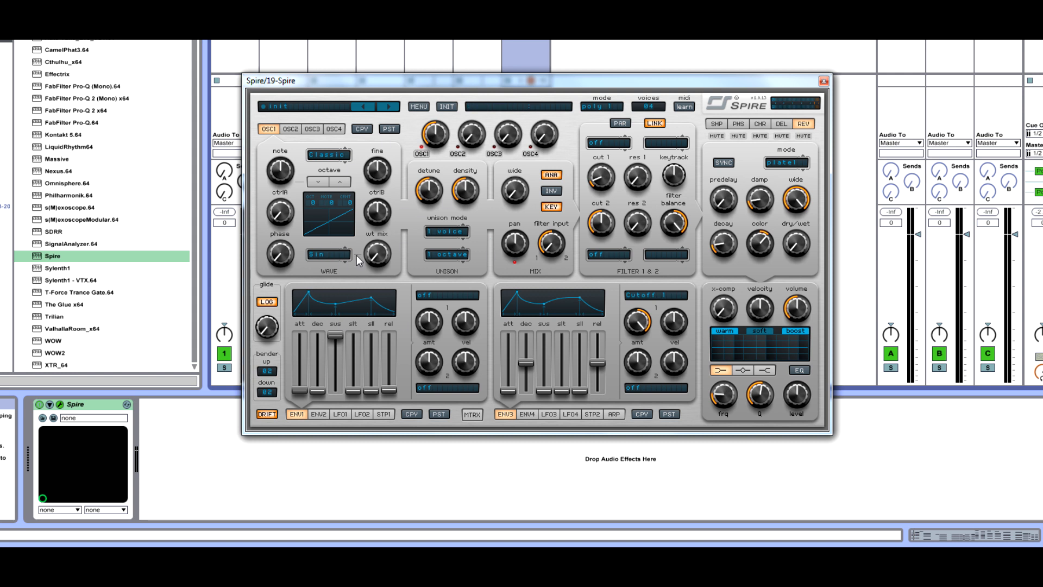
left_click(438, 232)
left_click(459, 305)
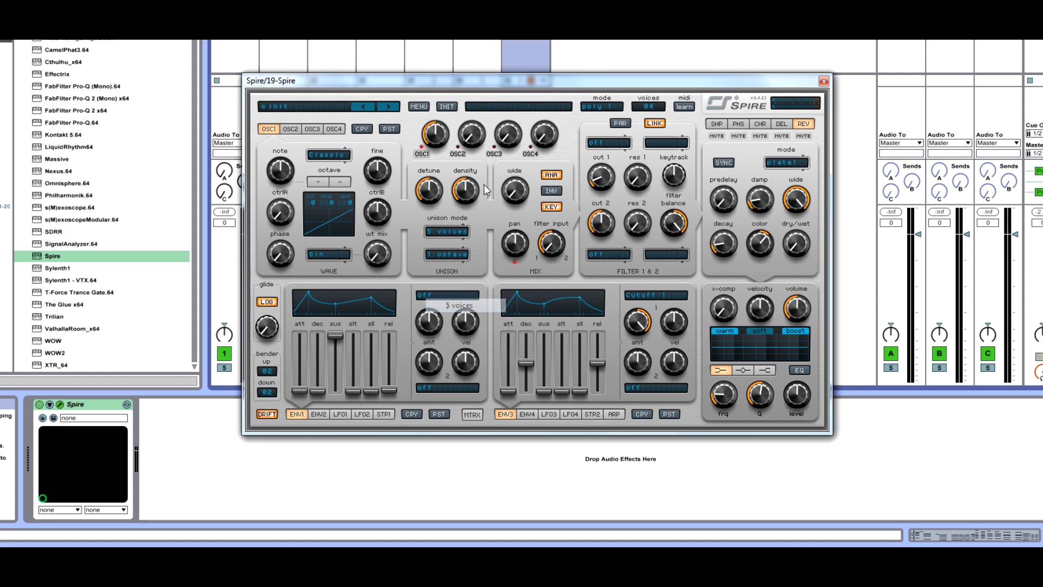
left_click(441, 232)
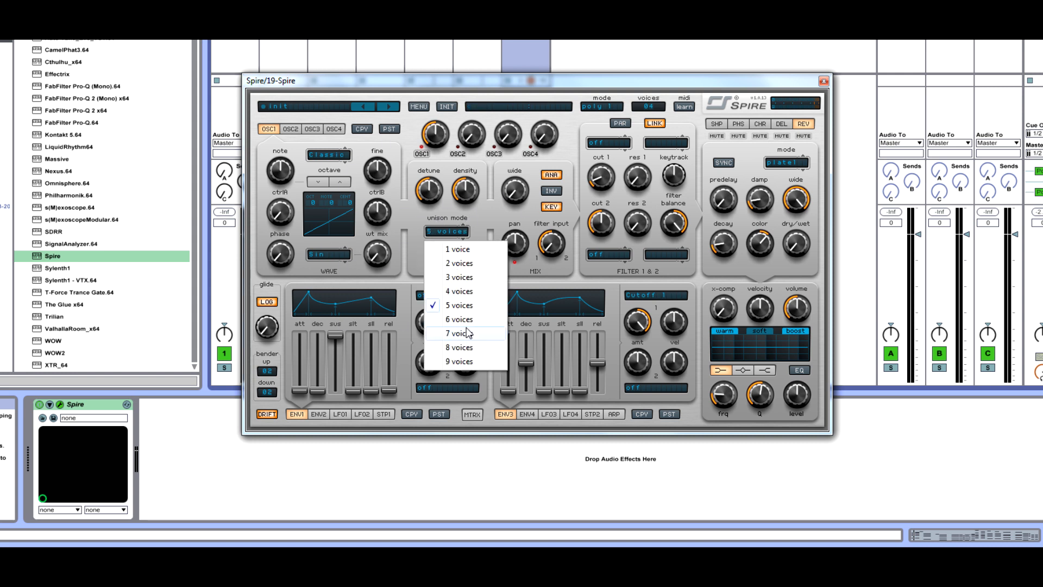
left_click(415, 213)
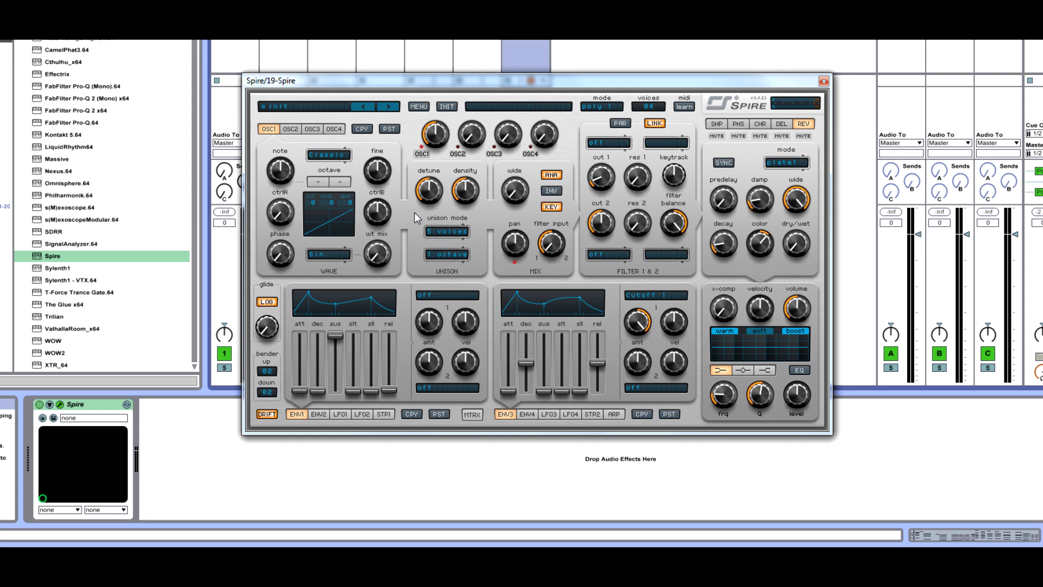
Adjust OSC1's unison density and raise its stereo width
left_click_drag(408, 80, 390, 77)
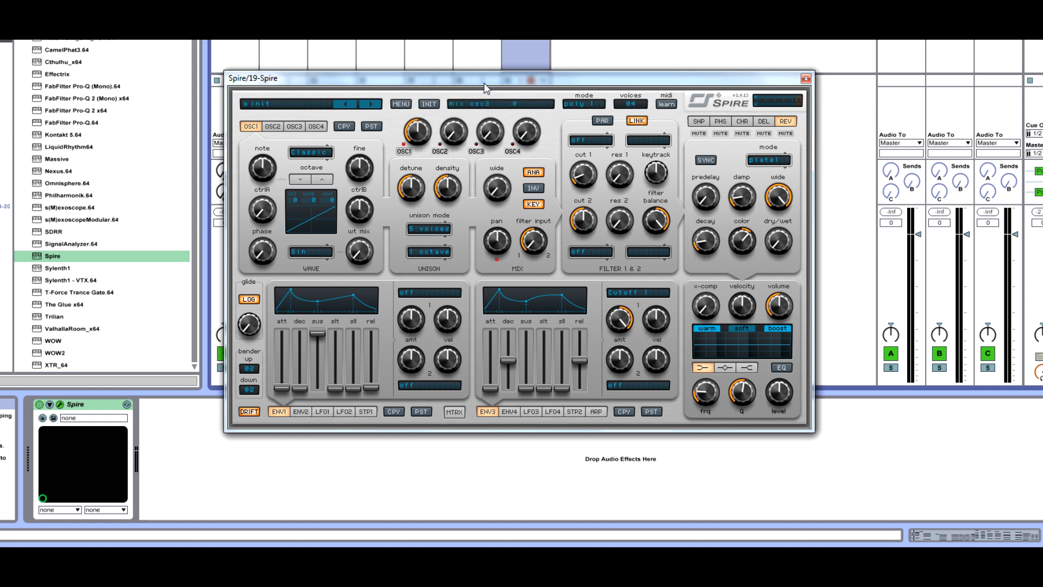
left_click_drag(461, 87, 537, 90)
left_click(506, 232)
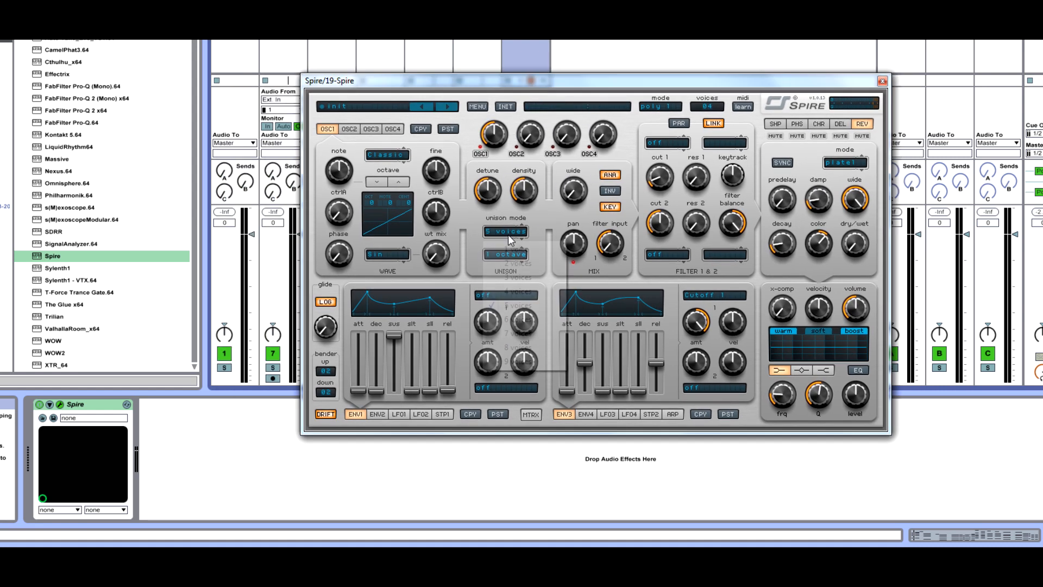
left_click(511, 306)
left_click_drag(487, 196, 492, 190)
left_click_drag(525, 195, 574, 198)
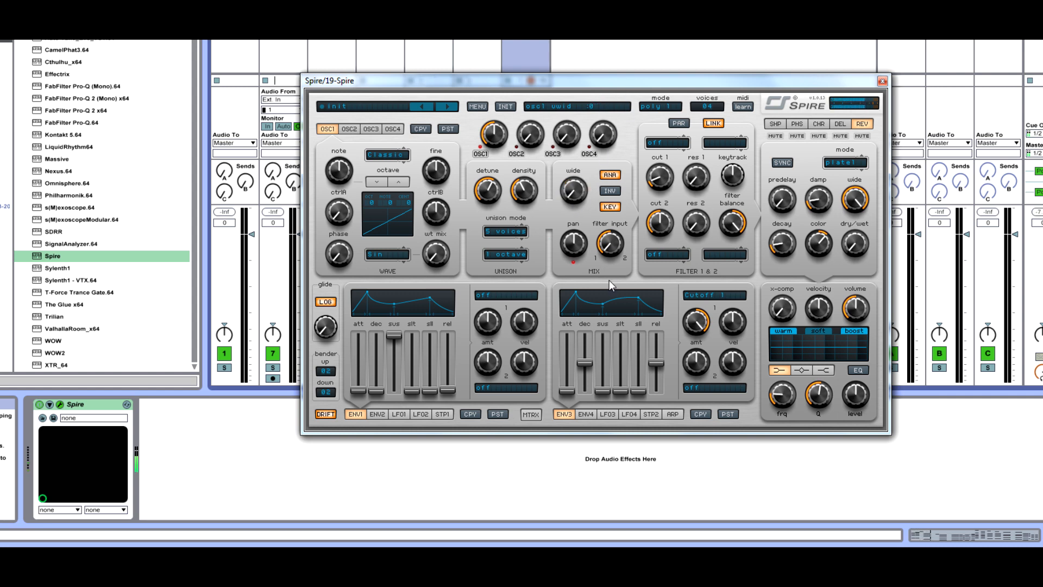
left_click_drag(573, 190, 626, 173)
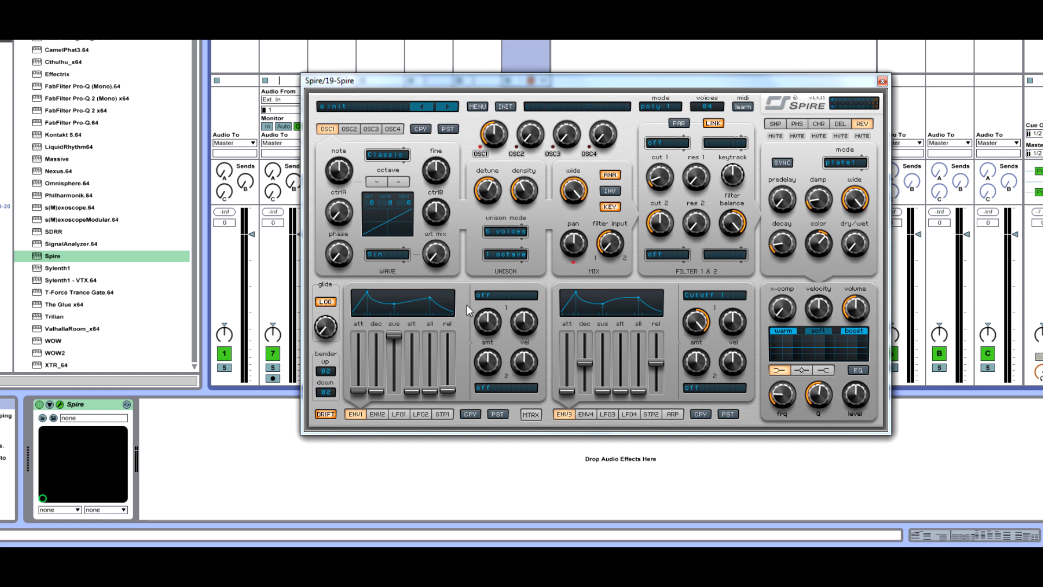
left_click_drag(482, 85, 445, 95)
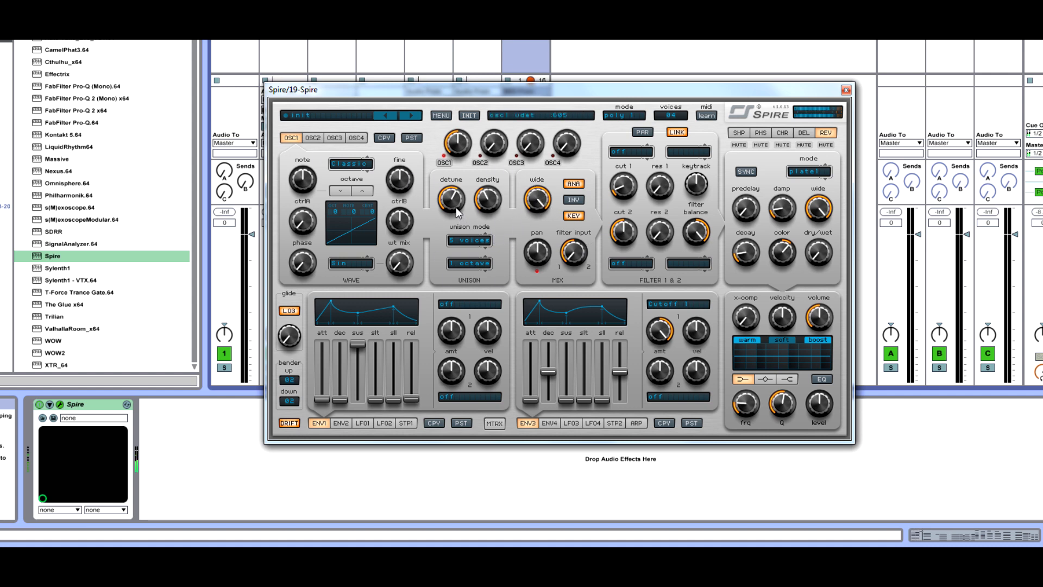
Lower OSC1's unison detune to about 245
left_click_drag(463, 194, 461, 233)
scroll(454, 203, "down", 1)
scroll(453, 204, "down", 4)
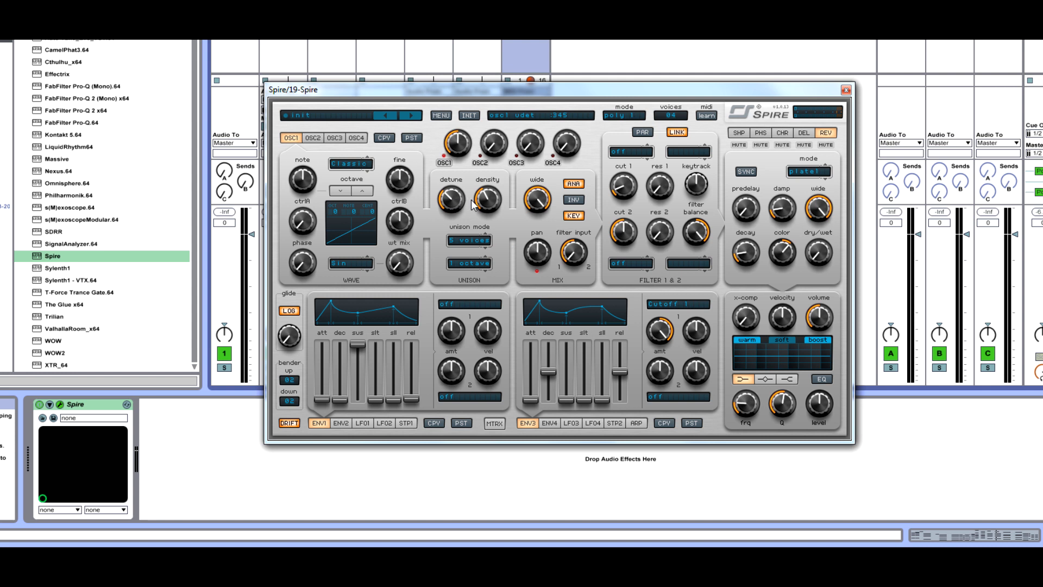
scroll(486, 206, "down", 5)
scroll(471, 208, "down", 3)
scroll(485, 203, "down", 3)
mouse_move(493, 151)
Raise OSC2's mix level, select OSC2, and set its unison mode to 3 voices
left_click_drag(493, 151, 513, 91)
left_click(319, 139)
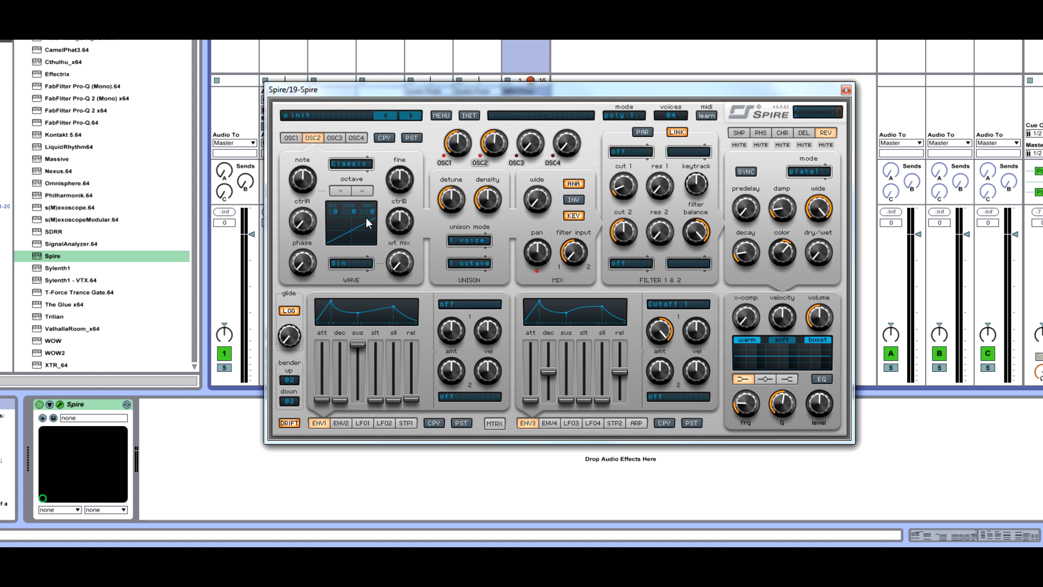
left_click(468, 241)
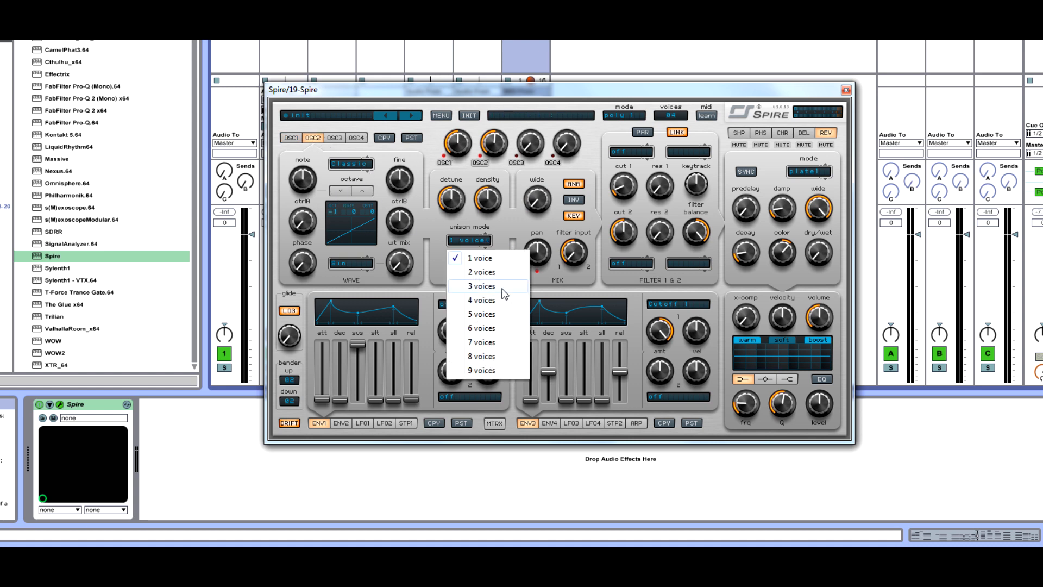
left_click(502, 294)
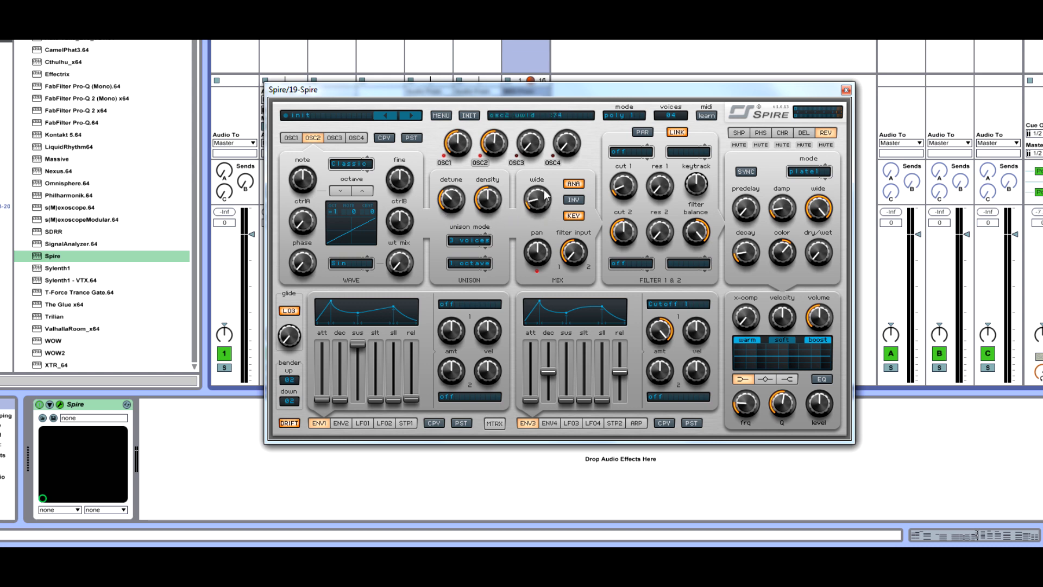
Widen OSC2's stereo spread and shift its octave down by one
left_click_drag(546, 195, 551, 155)
left_click(342, 190)
left_click_drag(453, 203, 444, 207)
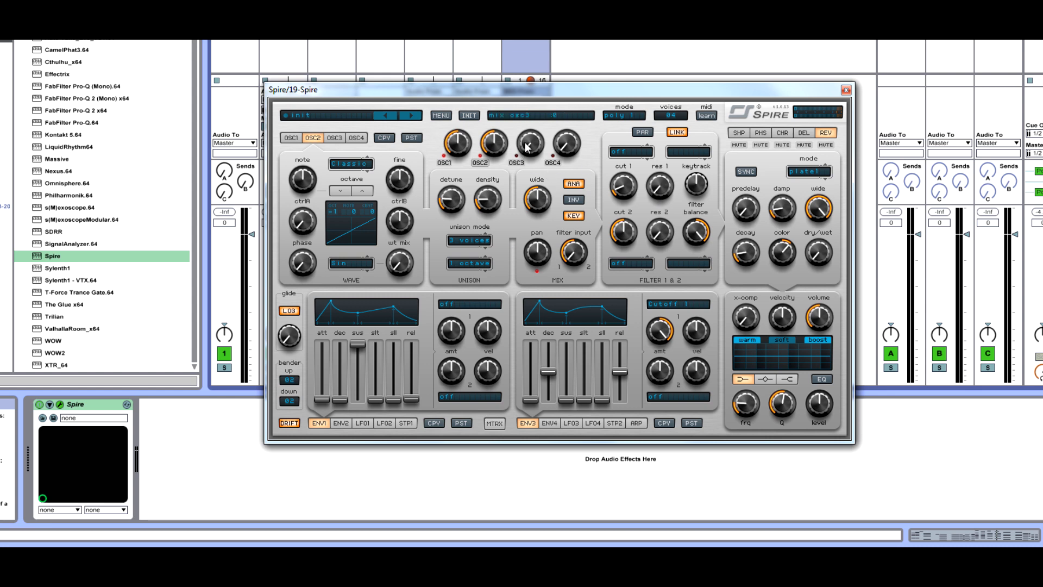
Select OSC3 and switch its oscillator type to Noise
mouse_move(527, 146)
left_mouse_down()
mouse_move(545, 89)
mouse_move(525, 144)
left_mouse_up()
left_click(342, 139)
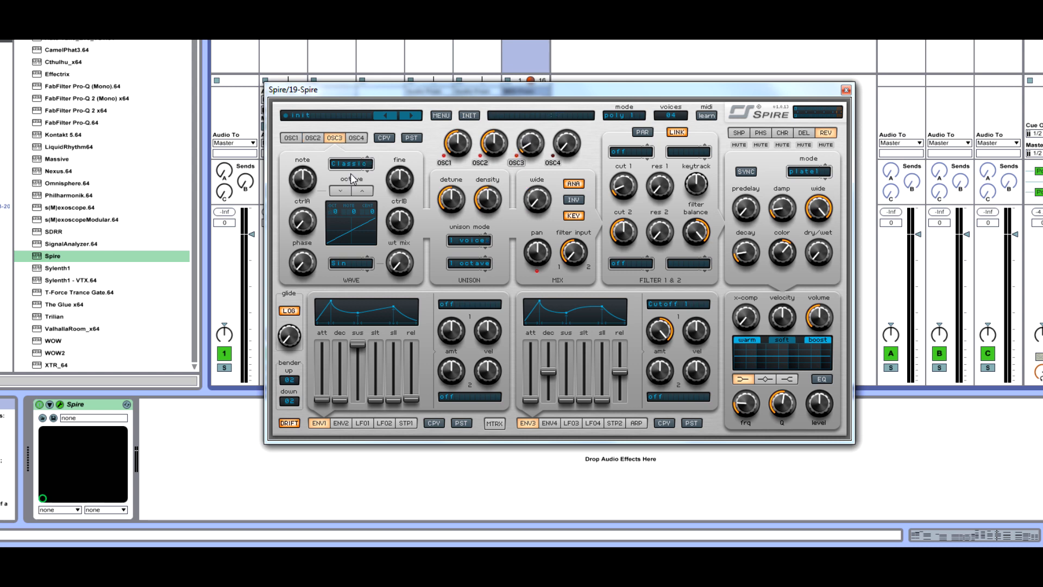
left_click(351, 164)
left_click(370, 209)
Adjust OSC3's ctrlB, wt mix and fine knobs to shape the noise
mouse_move(405, 218)
left_mouse_down()
mouse_move(395, 270)
mouse_move(403, 225)
left_mouse_up()
left_click_drag(398, 219, 414, 200)
left_click_drag(411, 258, 408, 264)
left_click(587, 268)
mouse_move(403, 226)
left_mouse_down()
mouse_move(398, 248)
mouse_move(410, 231)
left_mouse_up()
left_click_drag(435, 179, 428, 204)
scroll(399, 222, "up", 5)
scroll(394, 226, "down", 3)
Shape OSC3's noise with the ctrlA knob and raise OSC3's mix level
left_click_drag(303, 225, 327, 226)
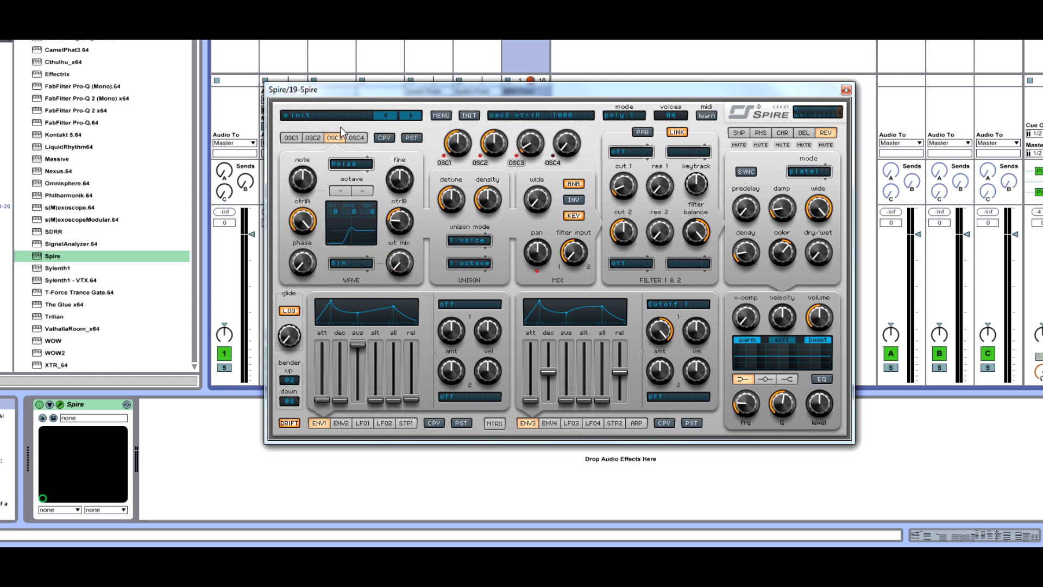
left_click_drag(350, 177, 337, 286)
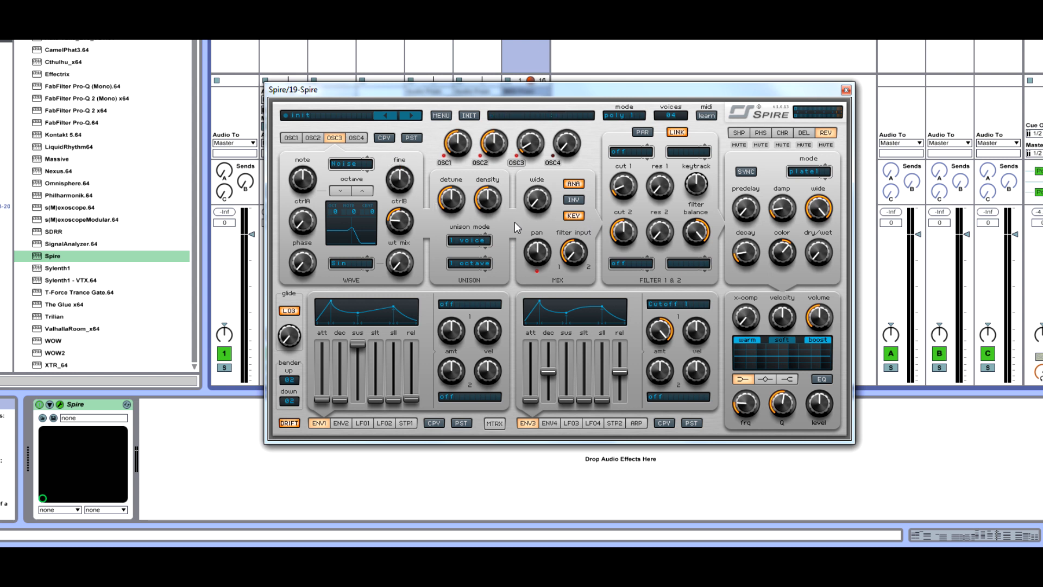
left_click(580, 216)
left_click_drag(306, 223, 309, 219)
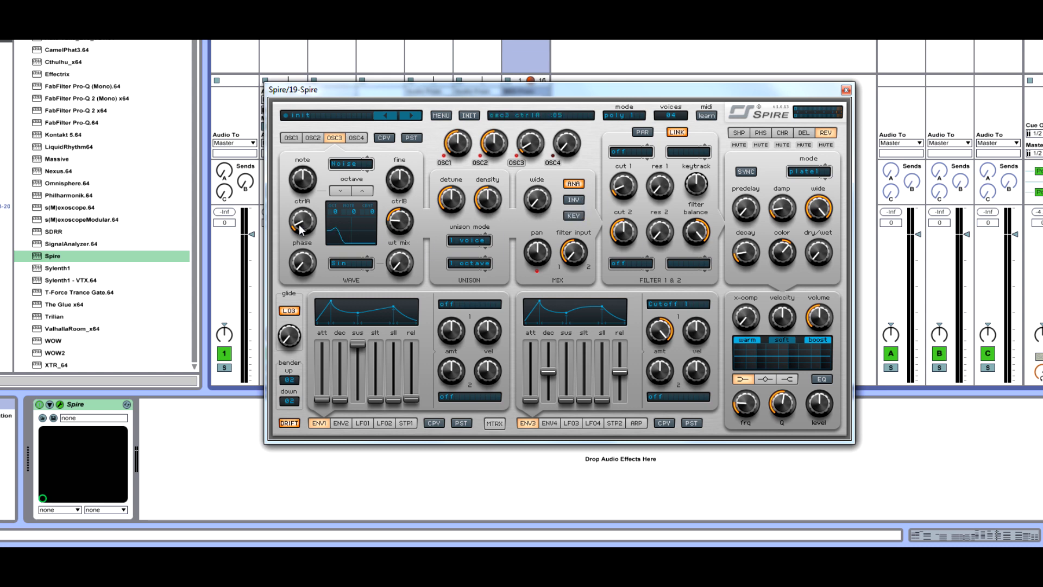
left_click_drag(304, 232, 300, 317)
left_click_drag(320, 214, 347, 199)
left_click_drag(530, 142, 579, 123)
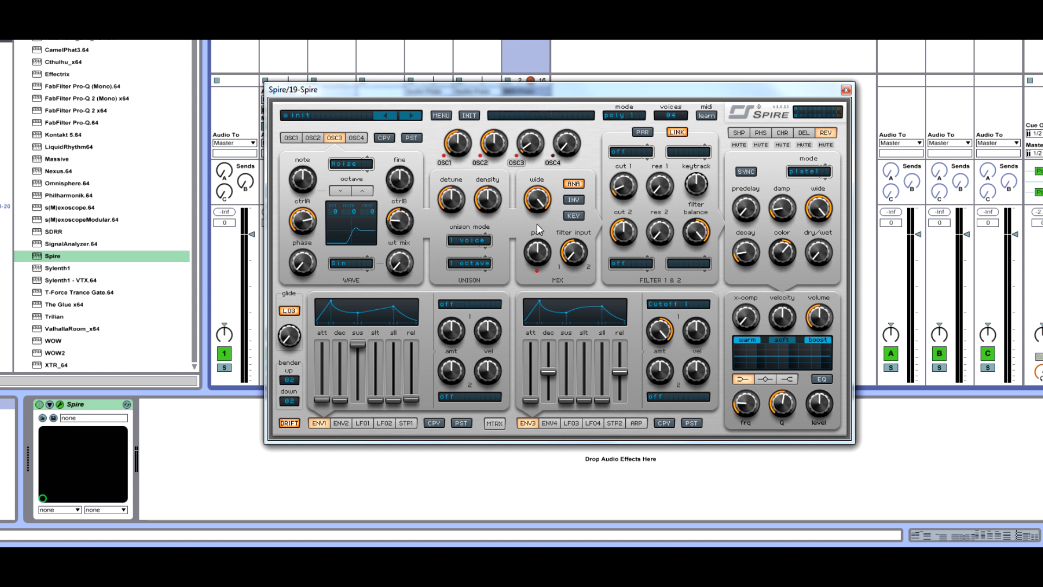
Try several filter 1 types and set it to scorpio
left_click(632, 154)
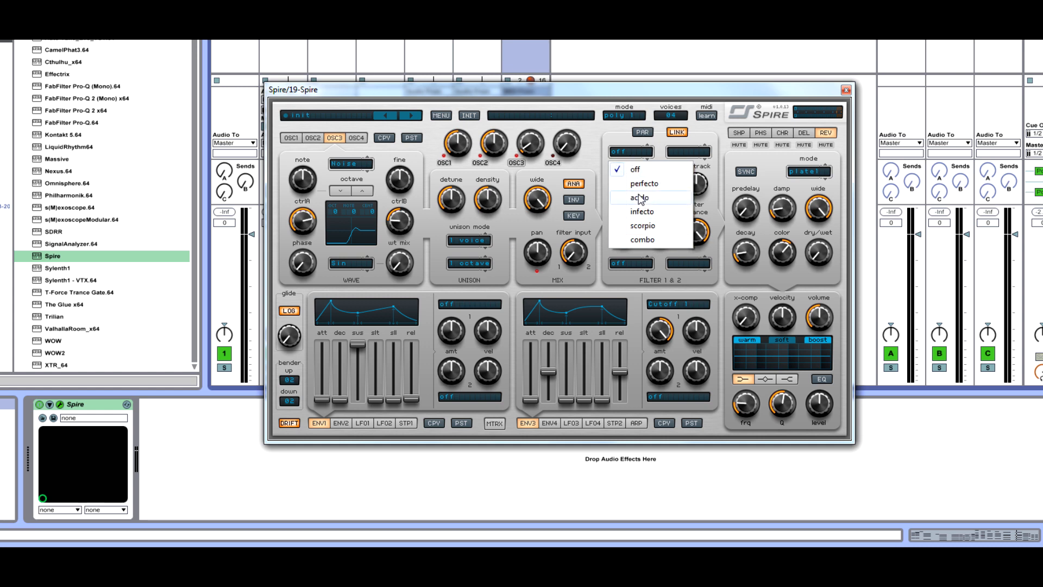
left_click(658, 229)
left_click(693, 151)
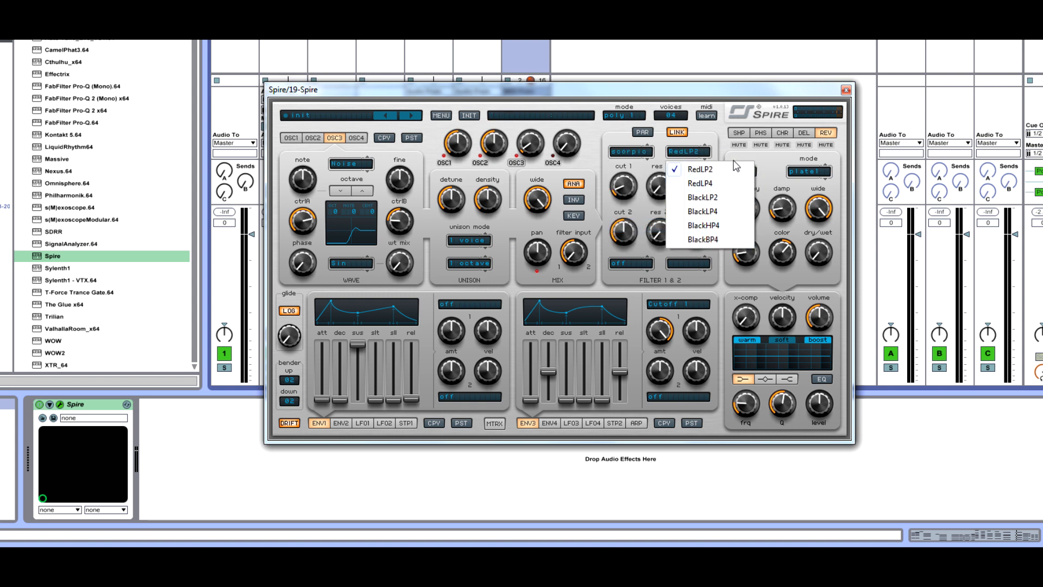
left_click(640, 155)
left_click(643, 184)
left_click(690, 151)
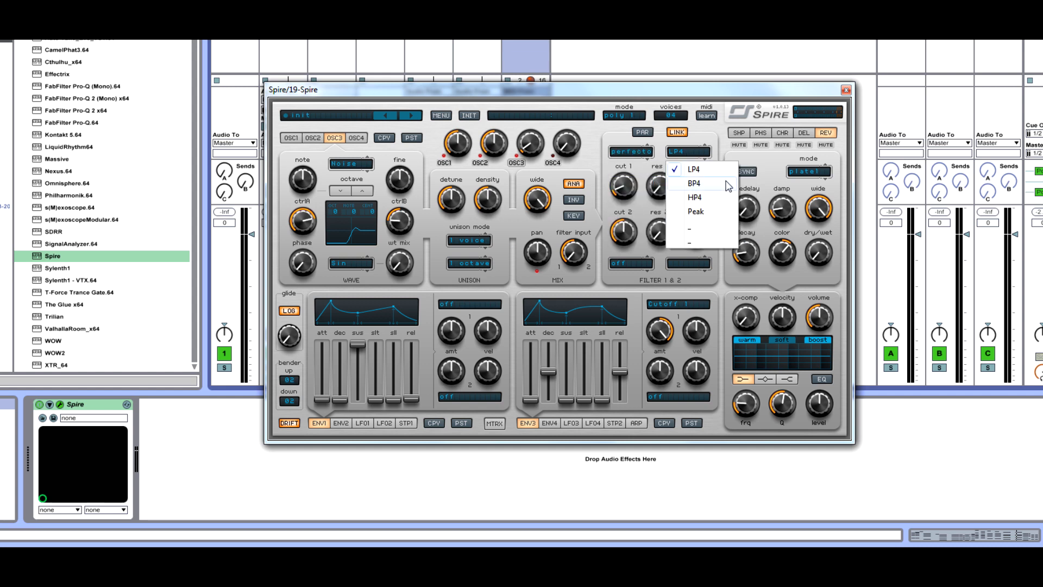
left_click(630, 151)
left_click(635, 169)
left_click(630, 151)
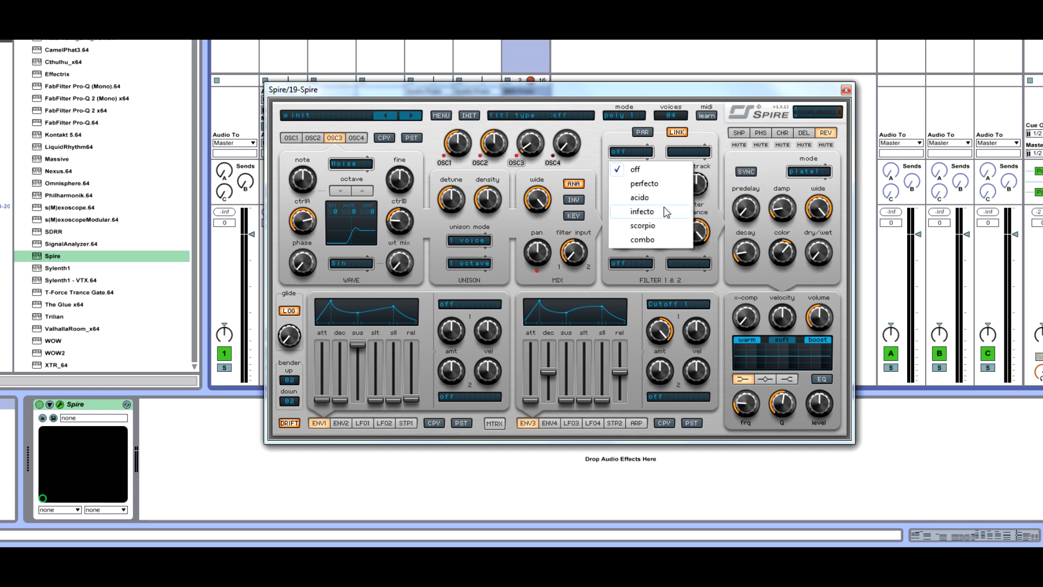
left_click(648, 229)
Try several filter 2 types and set it to BlackLP4
left_click(688, 152)
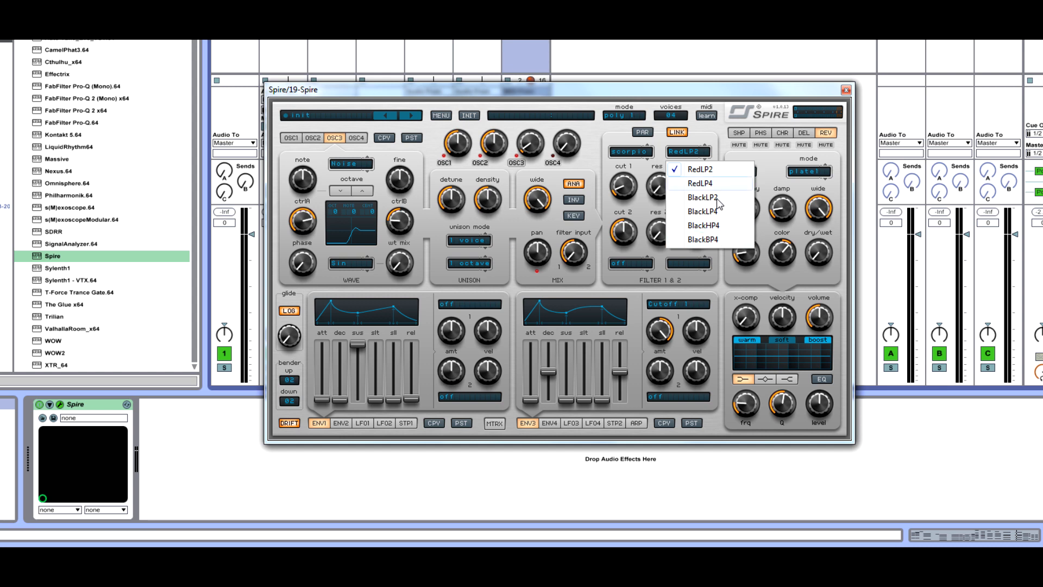
left_click(713, 185)
left_click(688, 151)
left_click(700, 170)
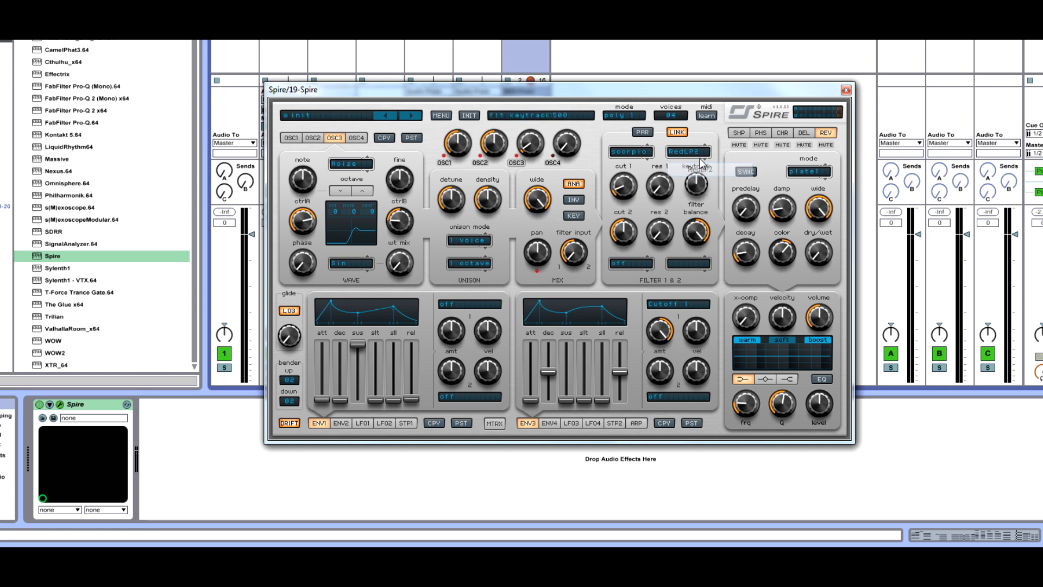
left_click(693, 147)
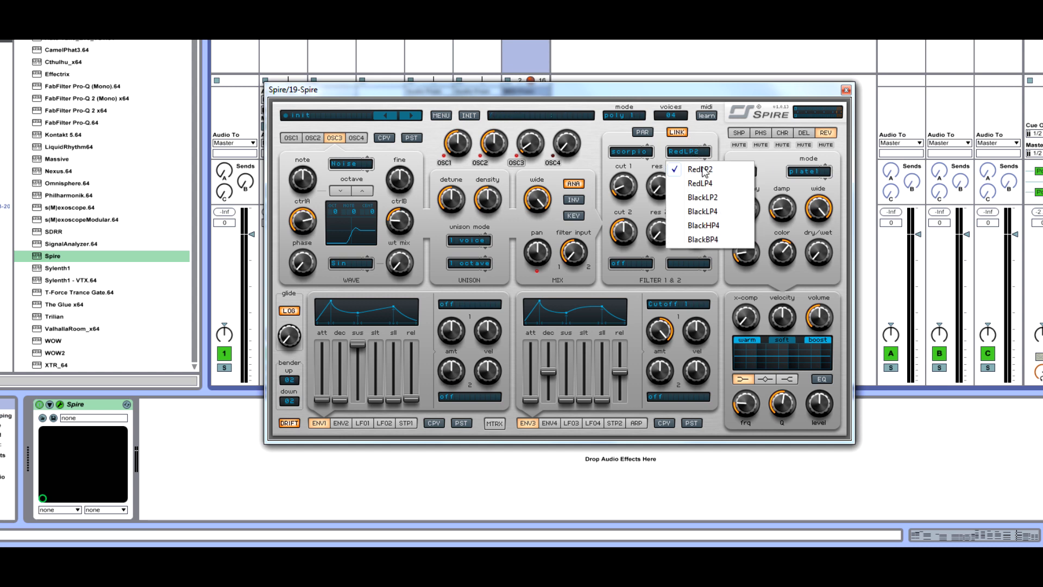
left_click(717, 211)
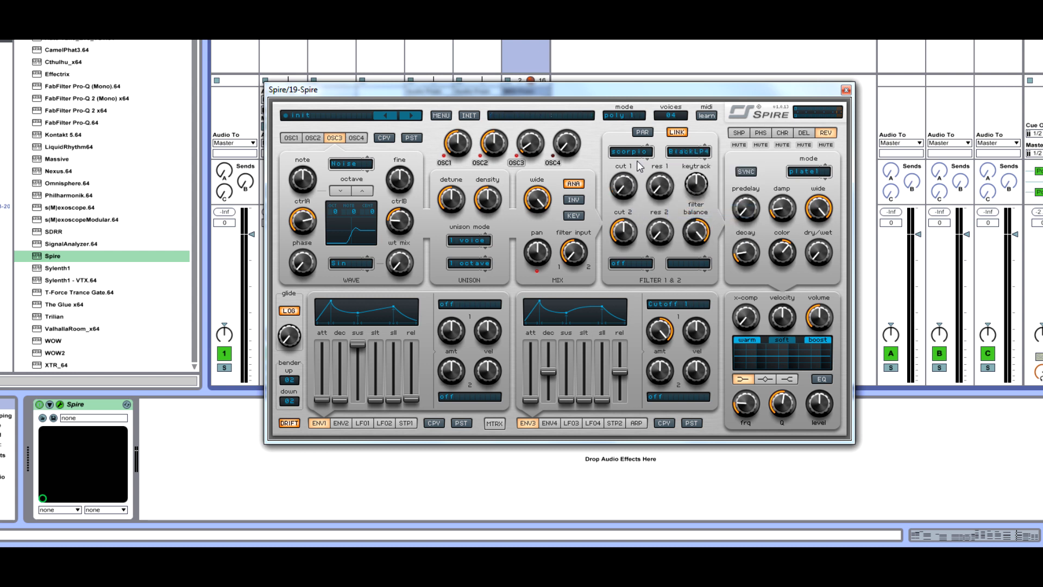
Set ENV3's modulation destination to off
left_click(668, 304)
left_click(668, 313)
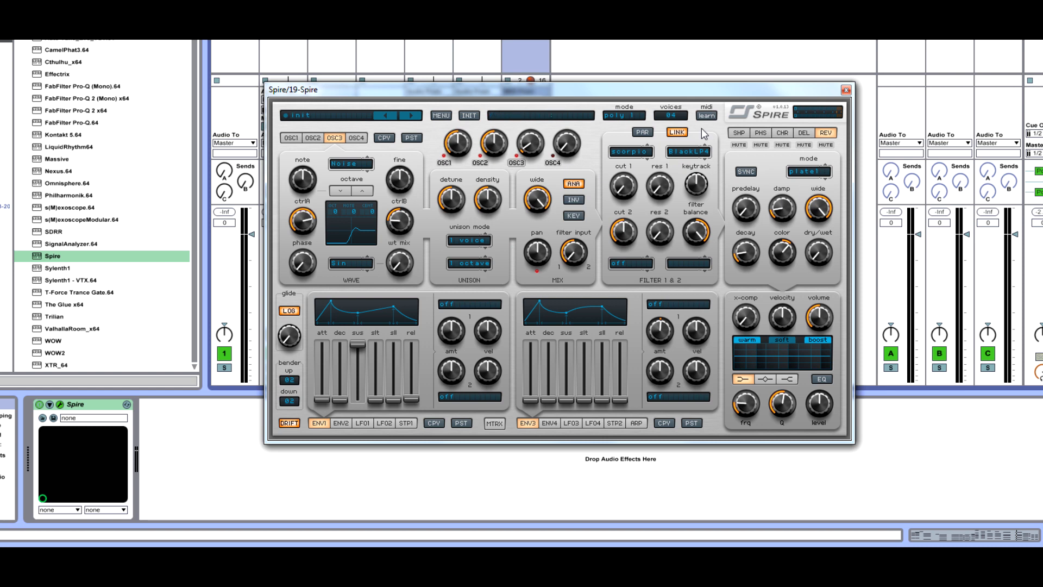
left_click_drag(764, 93, 847, 90)
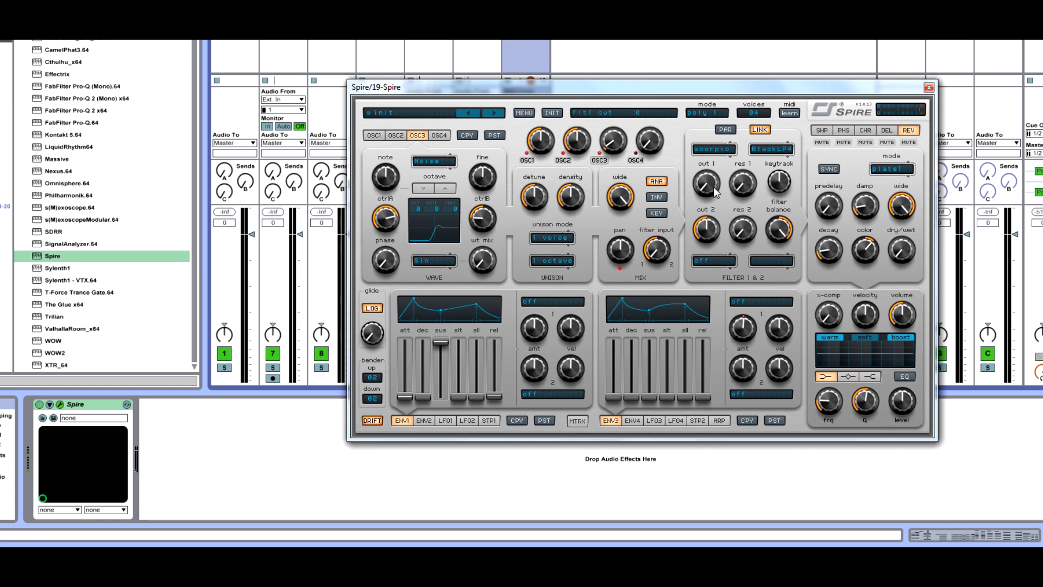
Raise filter 1's cutoff and resonance
left_click_drag(725, 173, 755, 116)
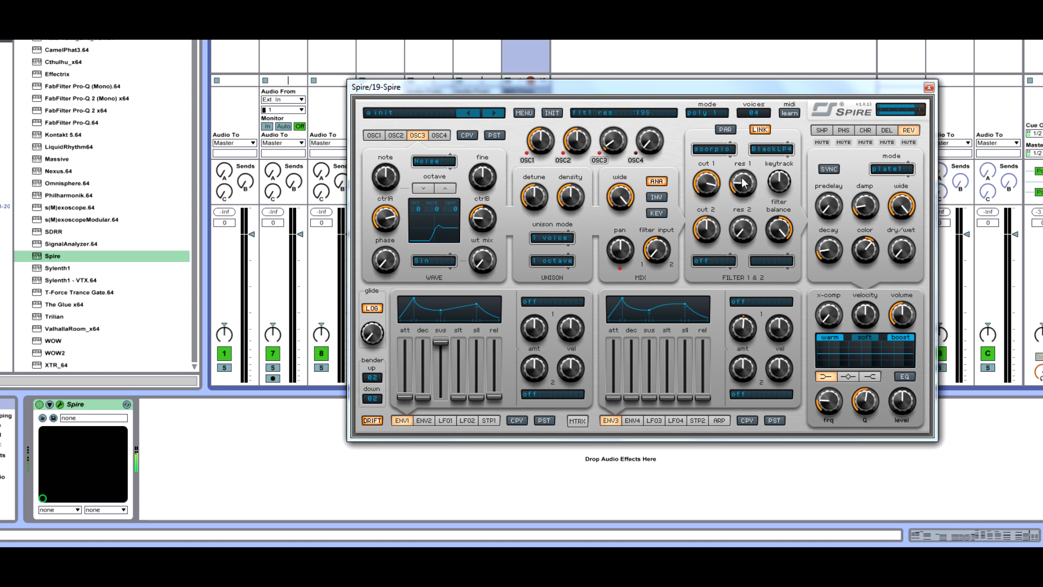
mouse_move(740, 183)
left_mouse_down()
mouse_move(766, 110)
mouse_move(759, 217)
mouse_move(770, 176)
mouse_move(728, 180)
left_mouse_up()
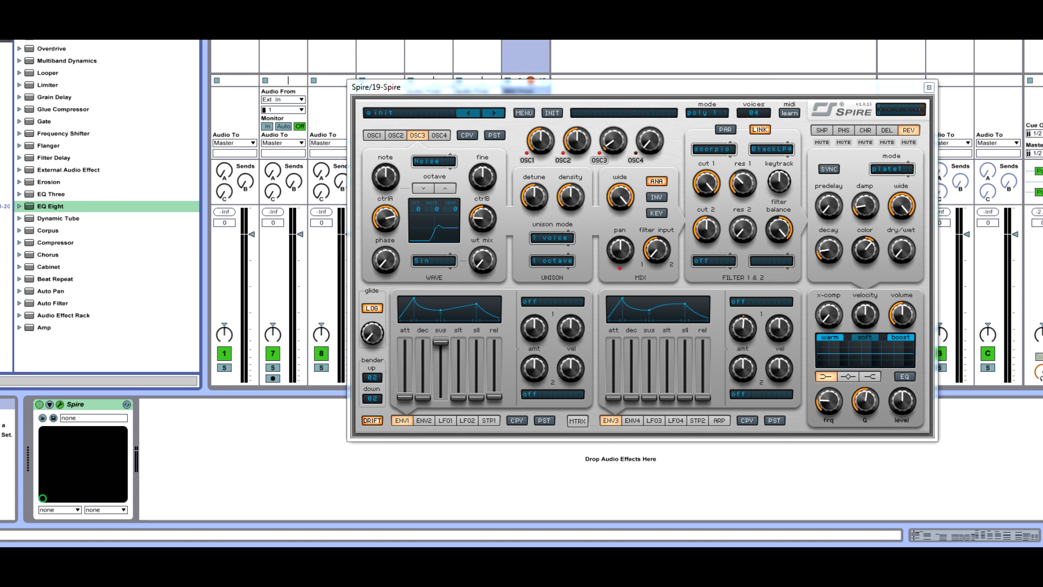
left_click_drag(52, 303, 325, 489)
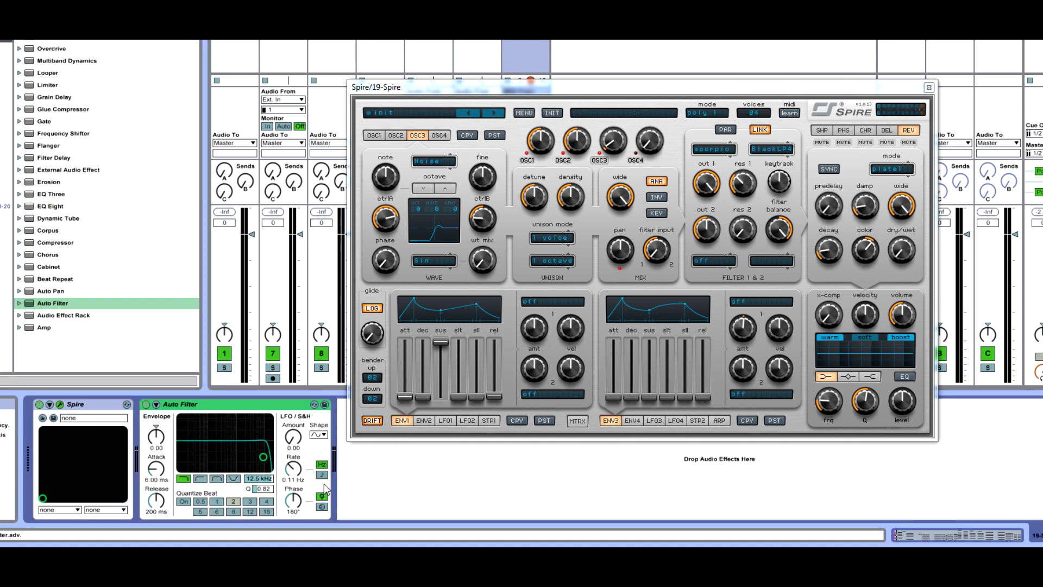
left_click_drag(262, 480, 266, 448)
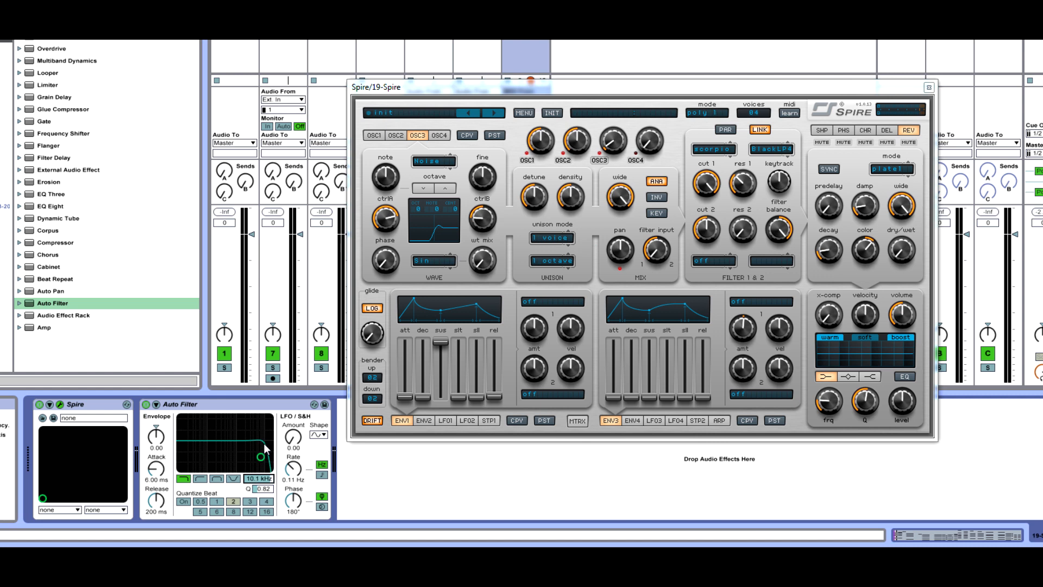
left_click(264, 489)
left_click_drag(264, 488, 251, 417)
left_click(174, 405)
key("Delete")
Raise ENV1's release slider
left_click(738, 200)
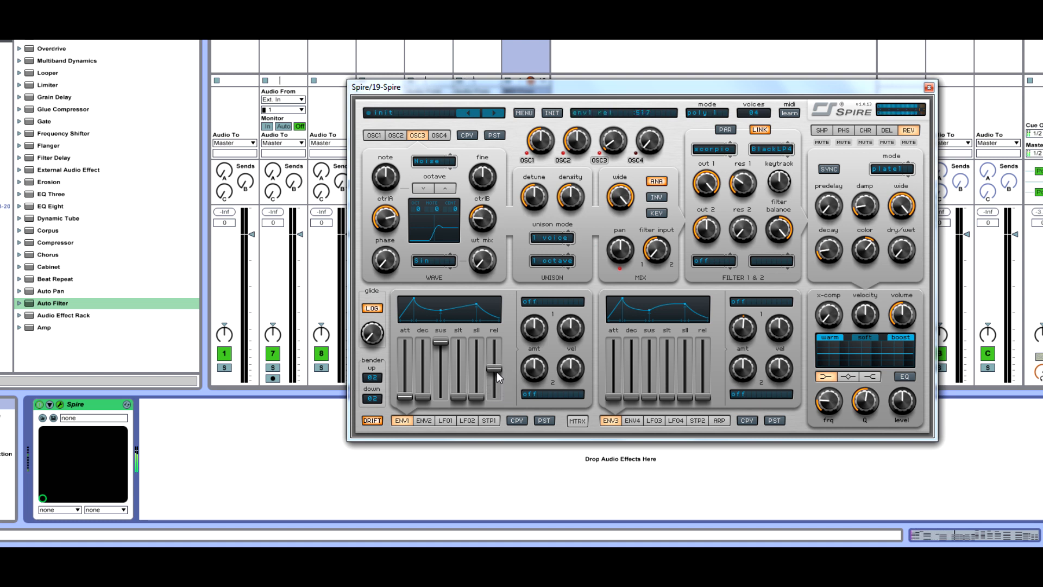
mouse_move(496, 372)
left_mouse_down()
mouse_move(496, 387)
mouse_move(508, 383)
left_mouse_up()
left_click_drag(497, 378, 496, 359)
Set the polyphony voices to 08
left_click(754, 113)
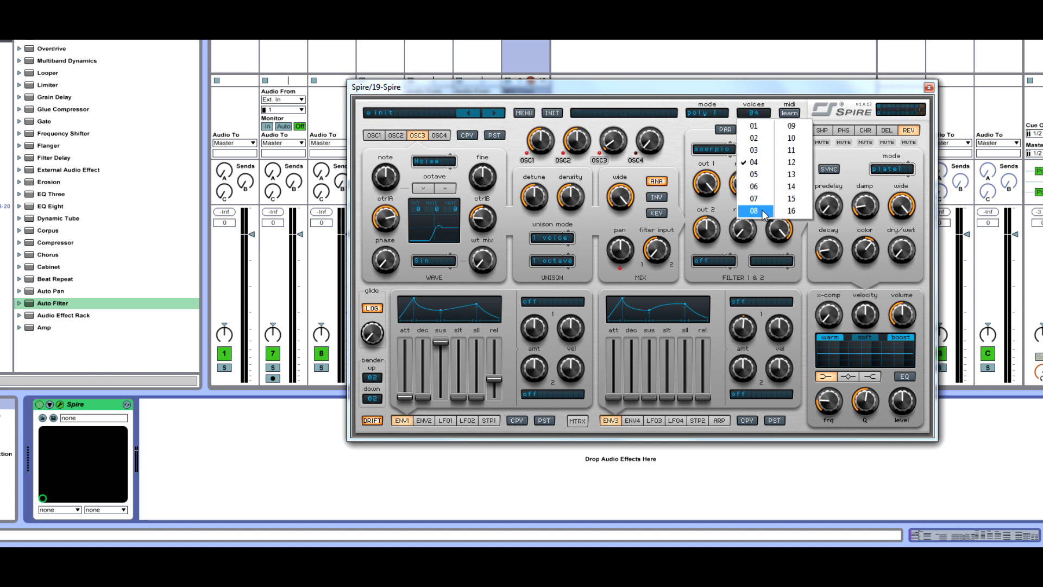
left_click(763, 212)
left_click_drag(757, 89, 596, 109)
left_click(591, 133)
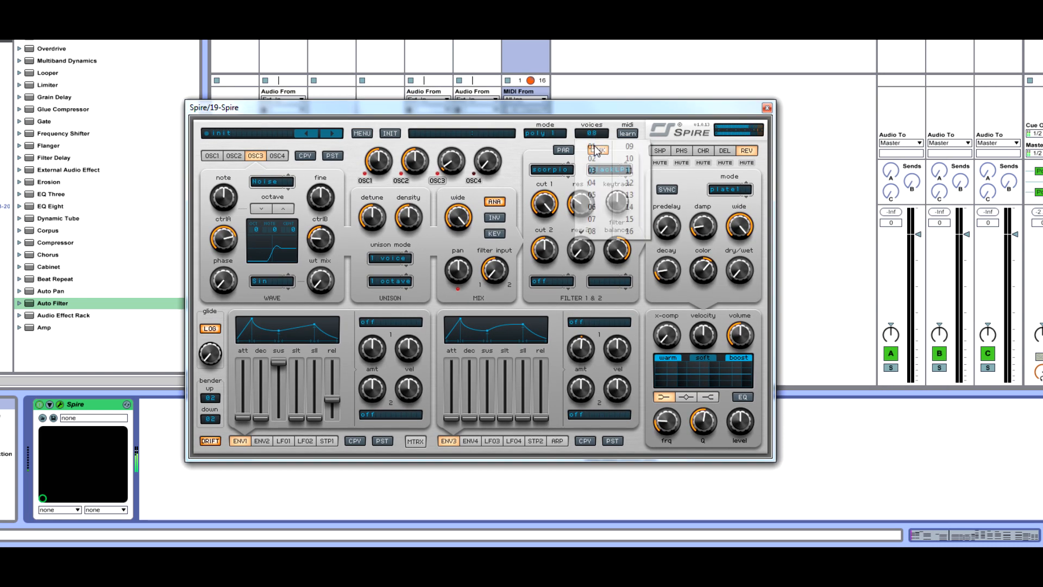
left_click(592, 231)
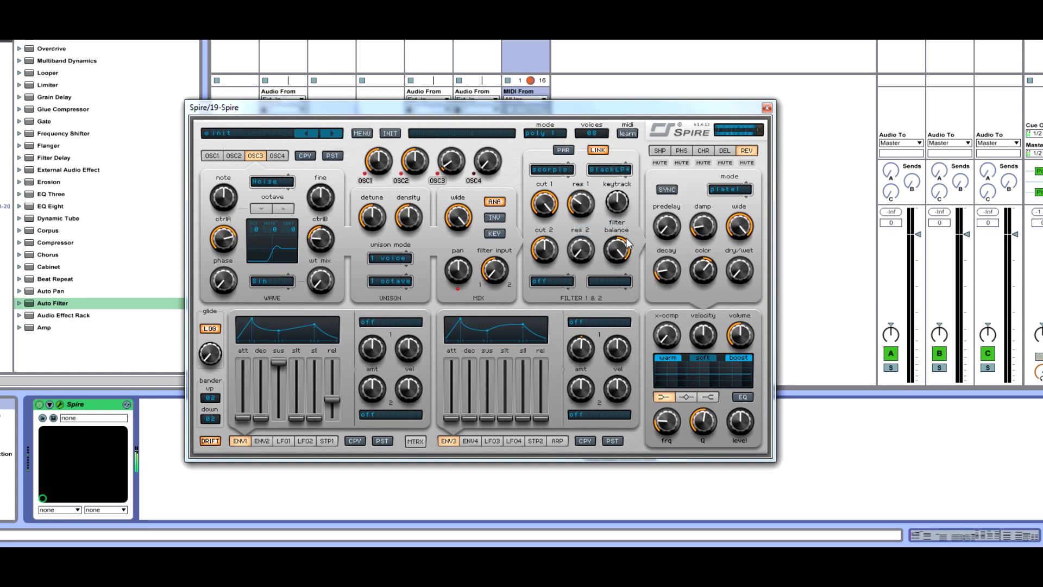
left_click(591, 133)
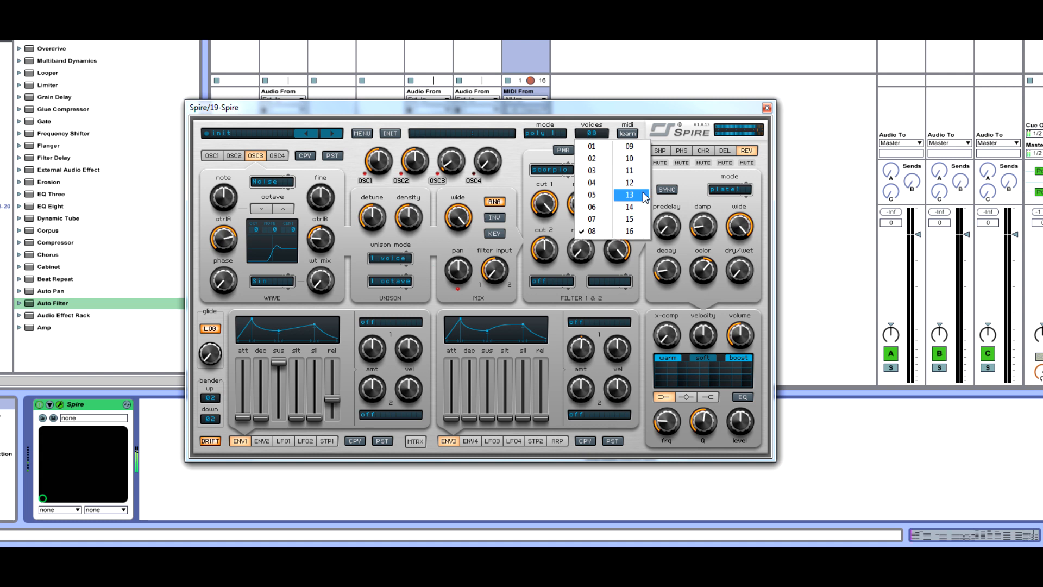
left_click(672, 129)
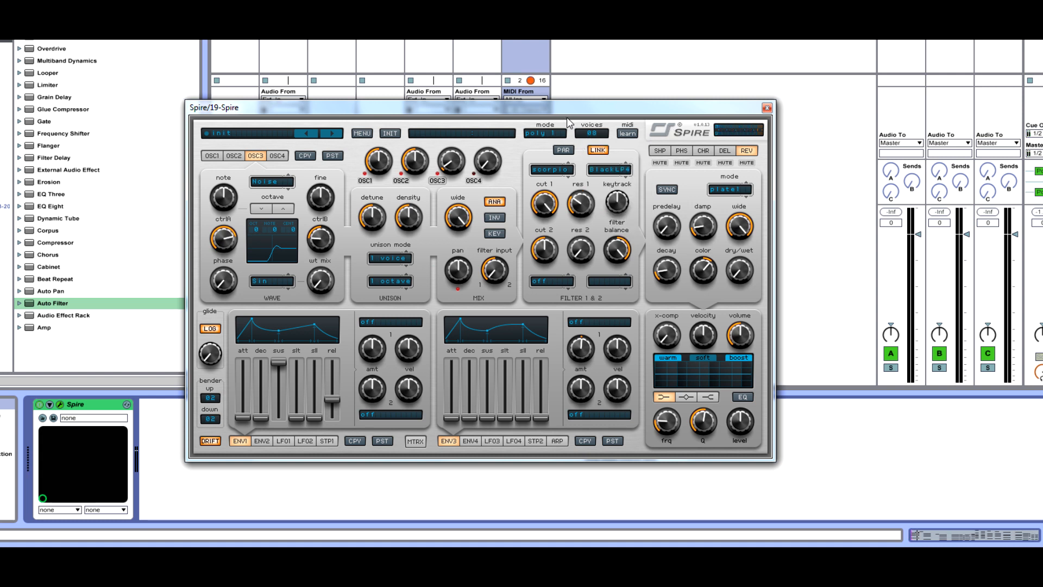
left_click_drag(590, 108, 627, 120)
left_click(633, 146)
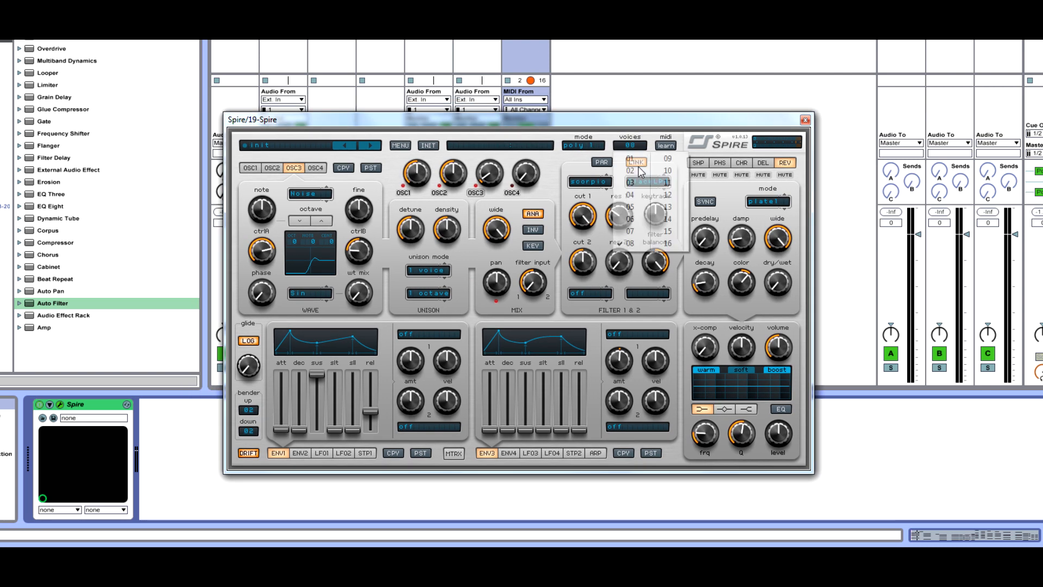
left_click(657, 128)
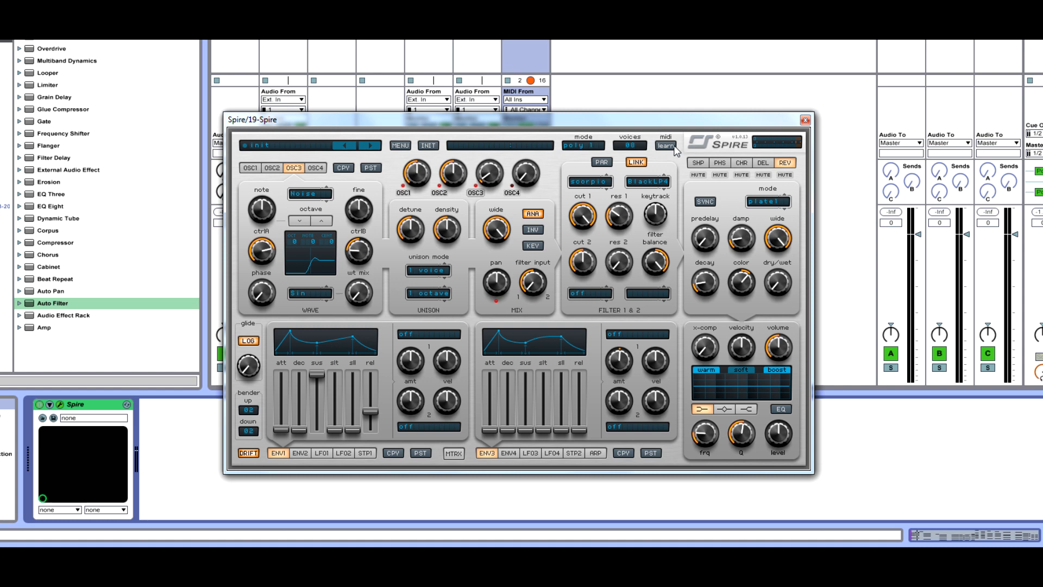
Check the settings of oscillators OSC1 to OSC4 and the voices selection
left_click(249, 169)
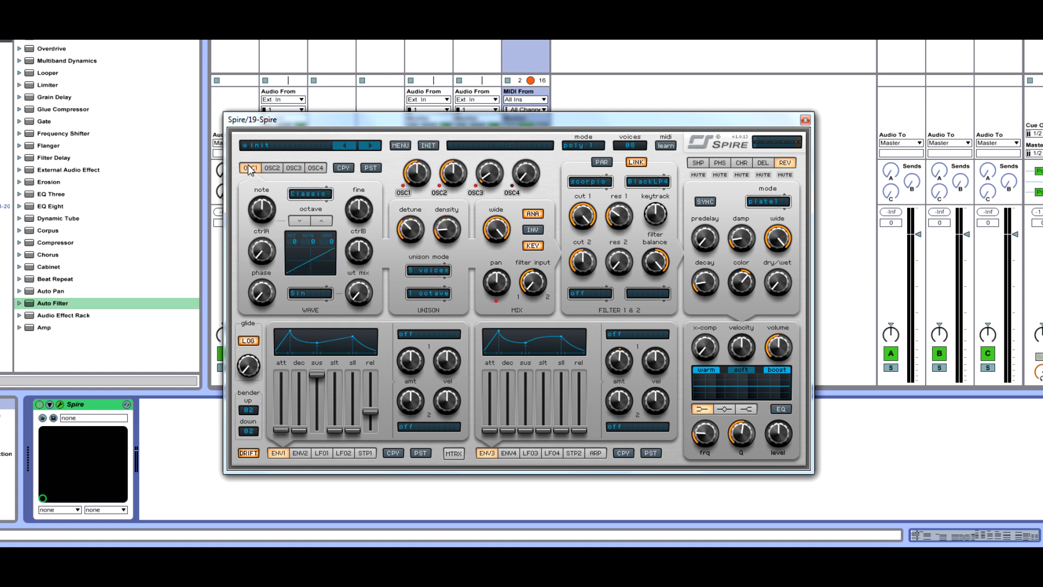
left_click(273, 168)
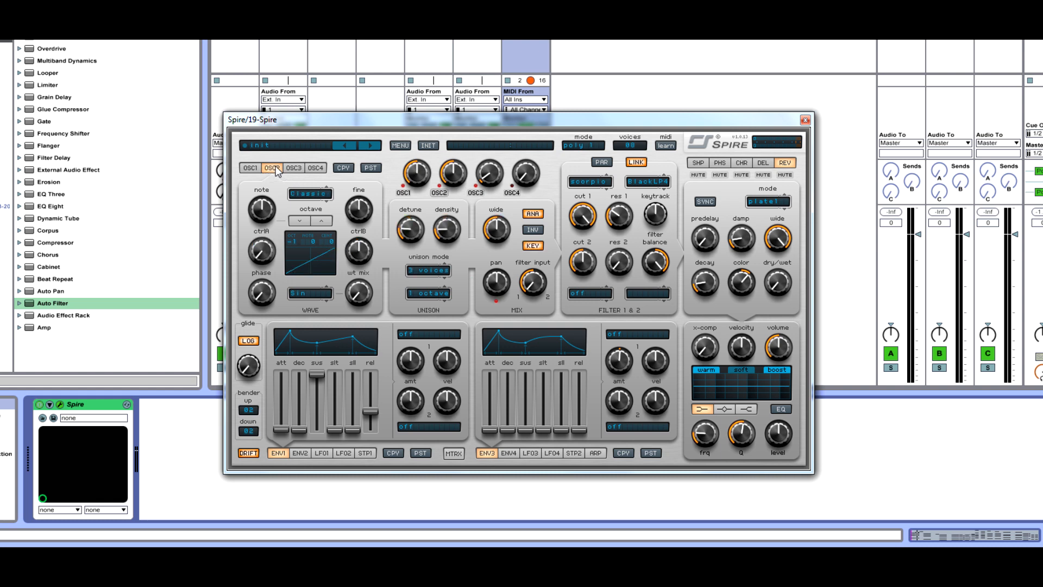
left_click(250, 168)
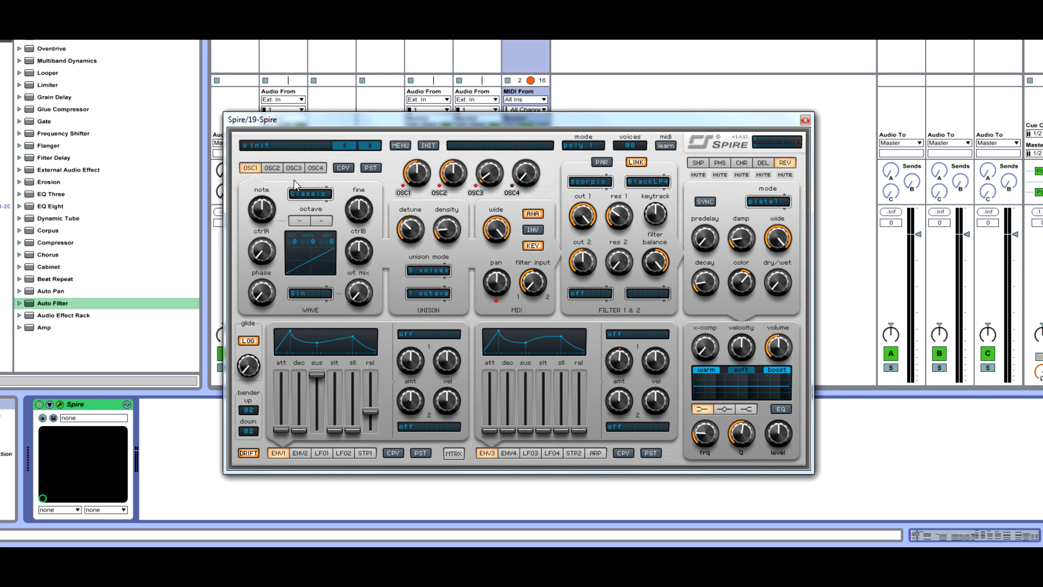
left_click(273, 169)
left_click(293, 169)
left_click(258, 168)
left_click(630, 146)
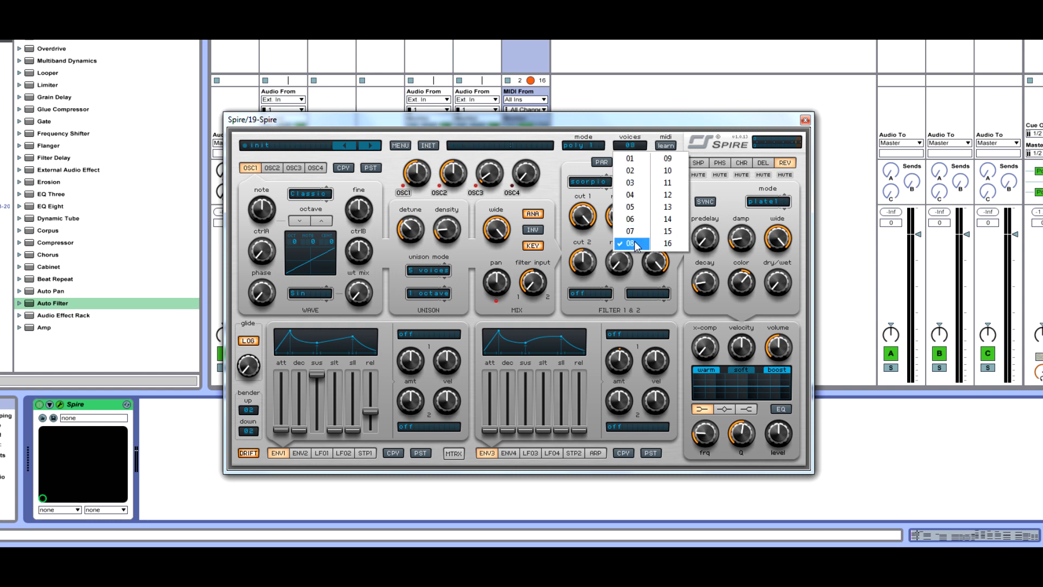
left_click(624, 242)
left_click(273, 169)
left_click(293, 168)
left_click(314, 168)
left_click(250, 168)
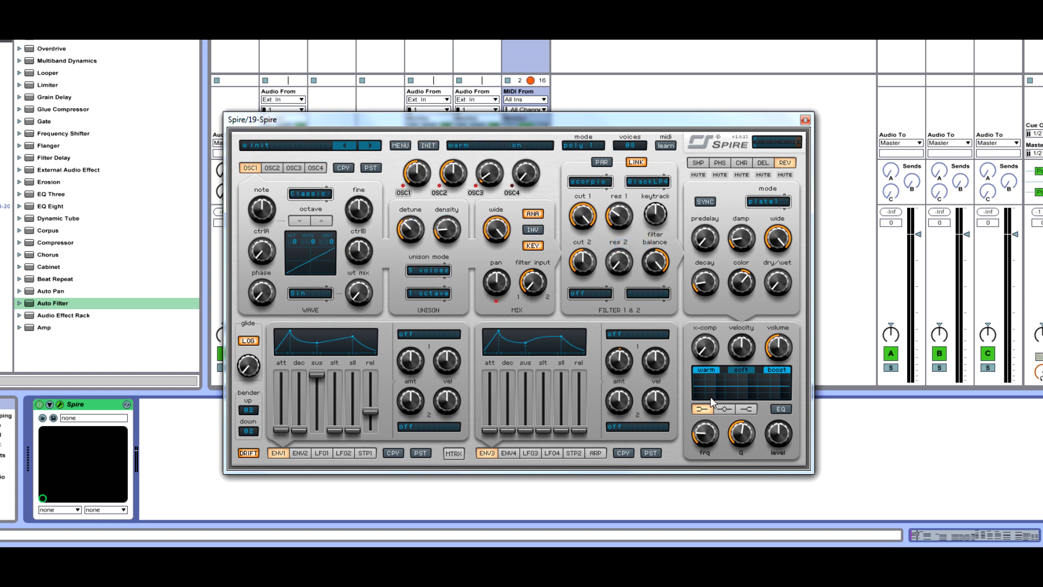
Raise the reverb's dry/wet, set its mode to plate2 and adjust its decay
left_click_drag(739, 120, 684, 79)
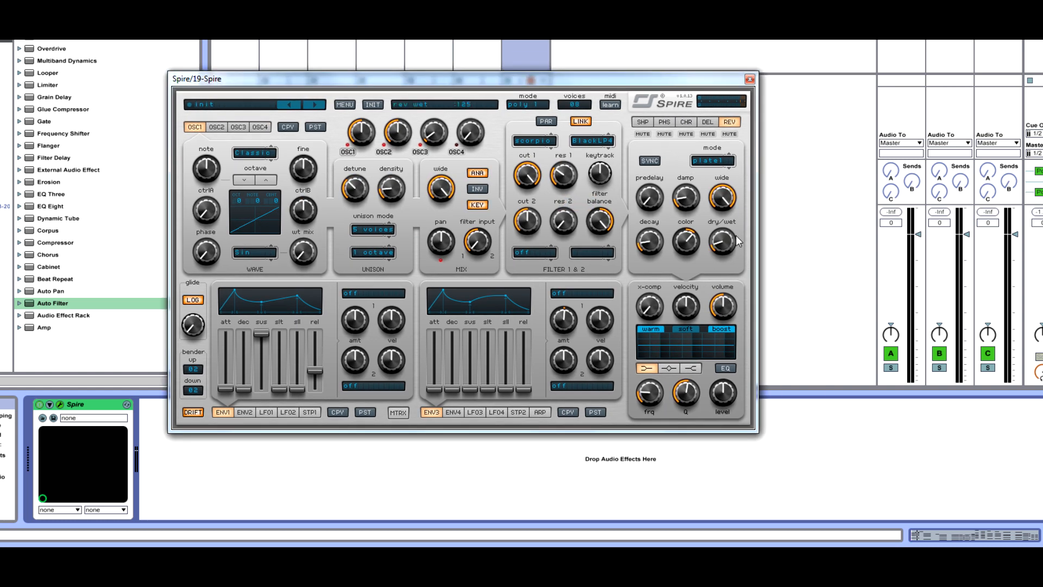
left_click_drag(724, 251, 722, 237)
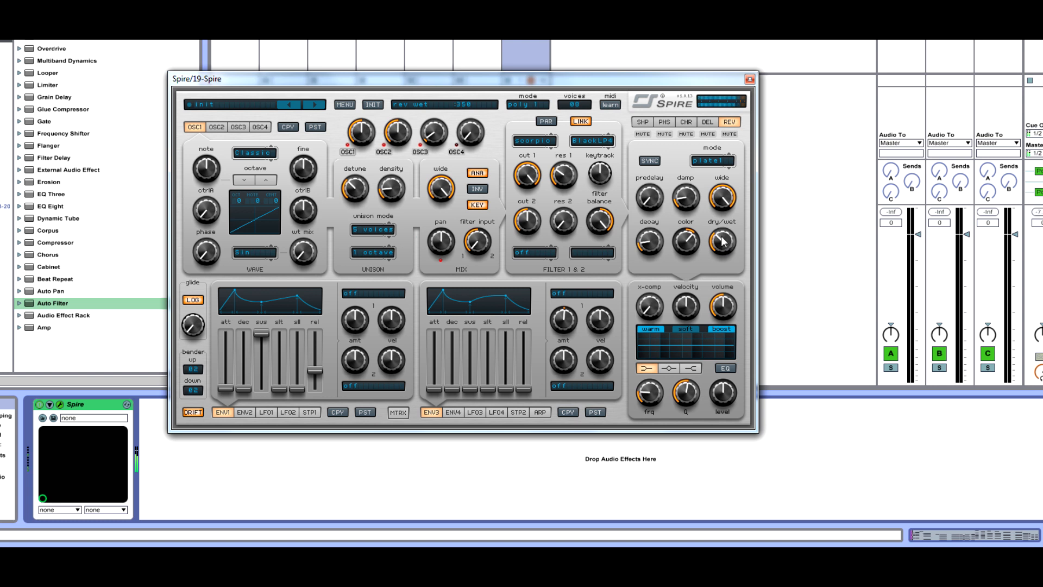
left_click(720, 161)
left_click(728, 177)
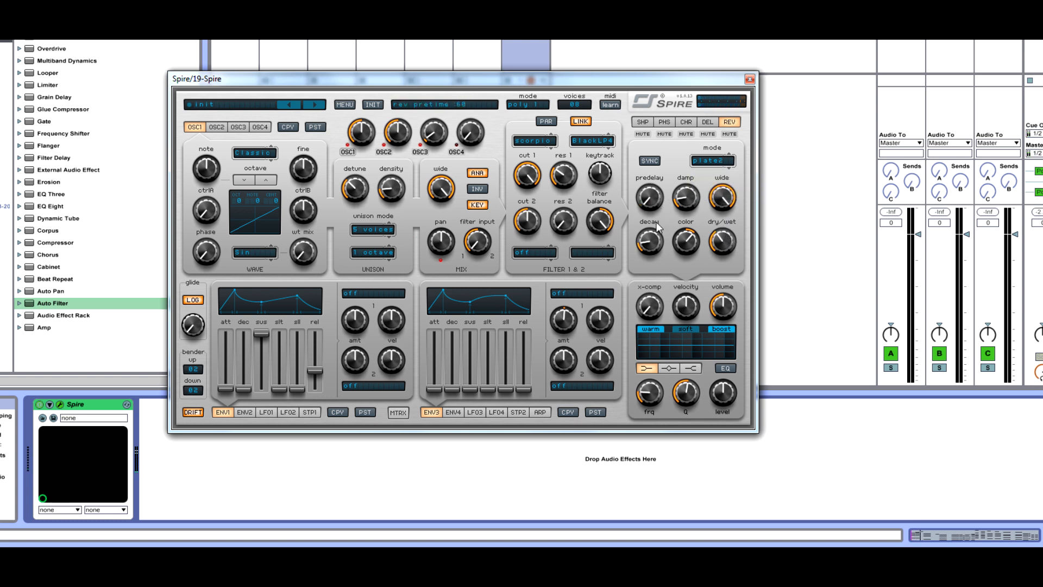
mouse_move(654, 254)
left_mouse_down()
mouse_move(654, 237)
mouse_move(671, 240)
mouse_move(657, 258)
left_mouse_up()
left_click_drag(722, 256, 719, 253)
left_click_drag(647, 228, 651, 243)
scroll(694, 200, "down", 3)
scroll(694, 199, "up", 4)
left_click(714, 164)
left_click(726, 198)
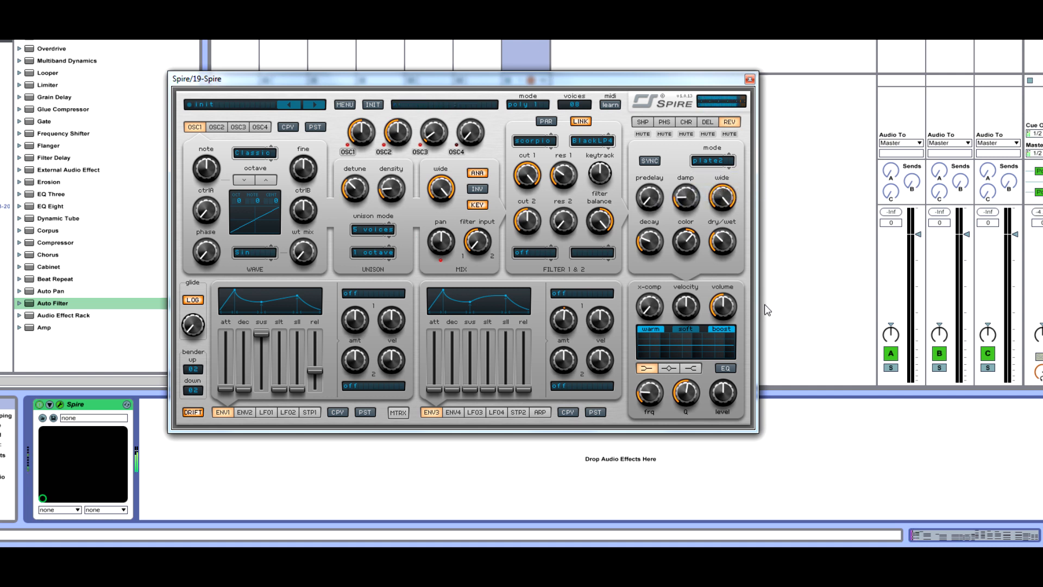
scroll(725, 245, "down", 6)
Inspect the delay, shaper and chorus effect pages
left_click(707, 122)
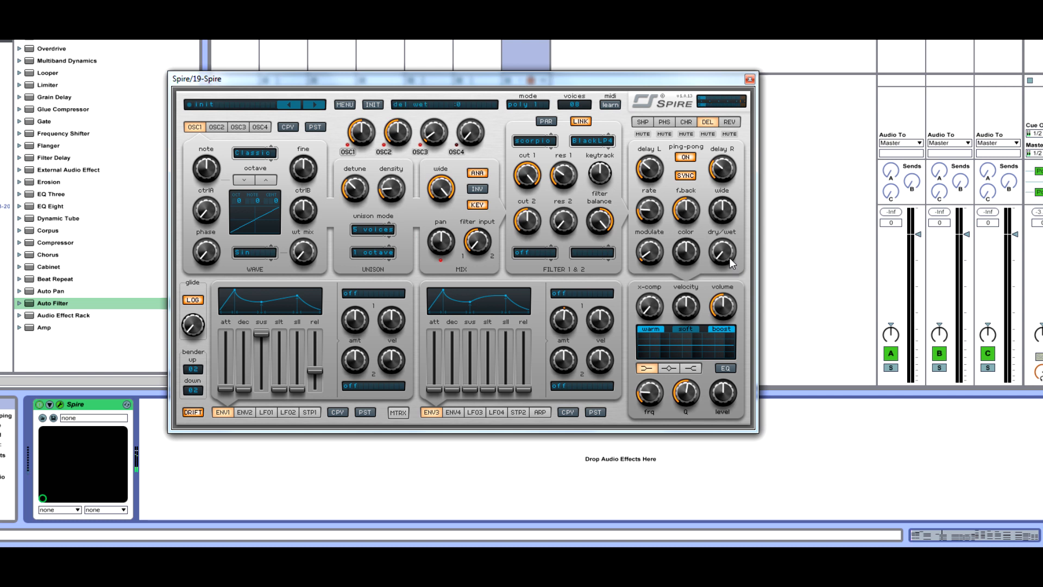
scroll(731, 263, "up", 5)
scroll(731, 253, "down", 10)
scroll(731, 256, "up", 12)
scroll(731, 258, "down", 4)
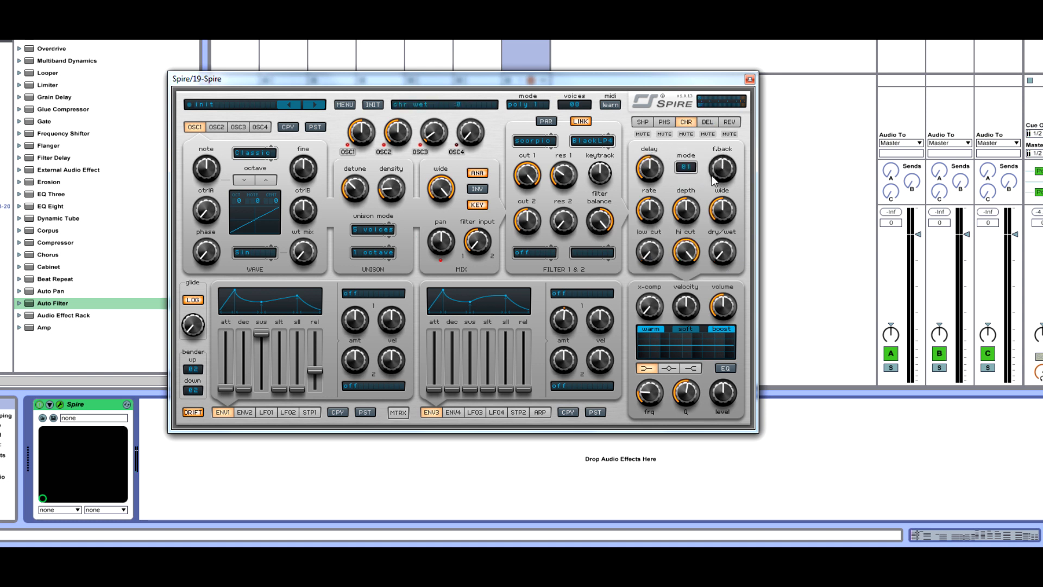
left_click(643, 122)
left_click(686, 123)
left_click(707, 123)
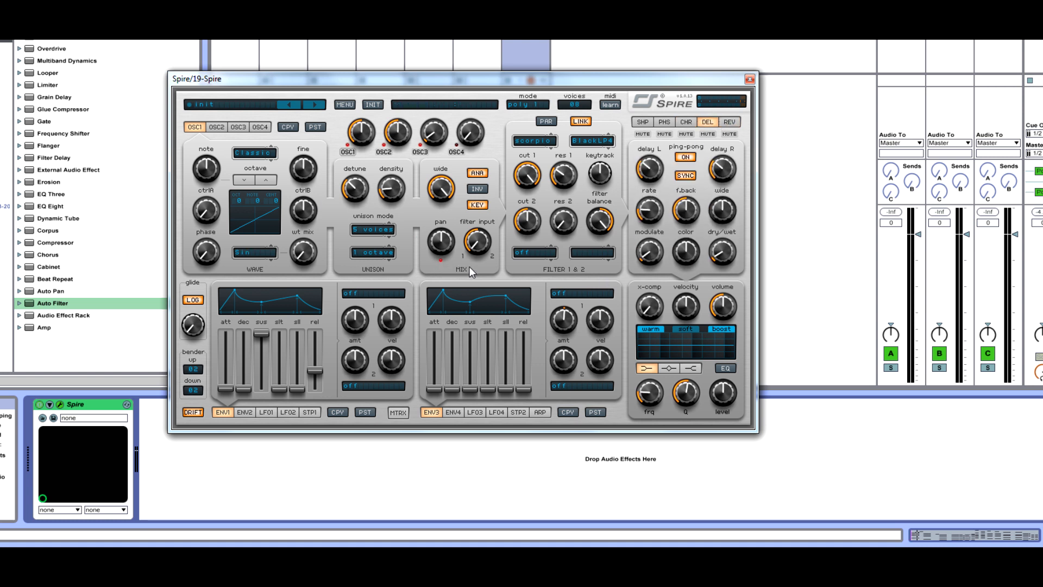
Turn filter 1's cutoff fully down and set ENV3's modulation destination to Cutoff 1
left_click_drag(531, 177, 504, 322)
left_click(574, 292)
left_click(568, 282)
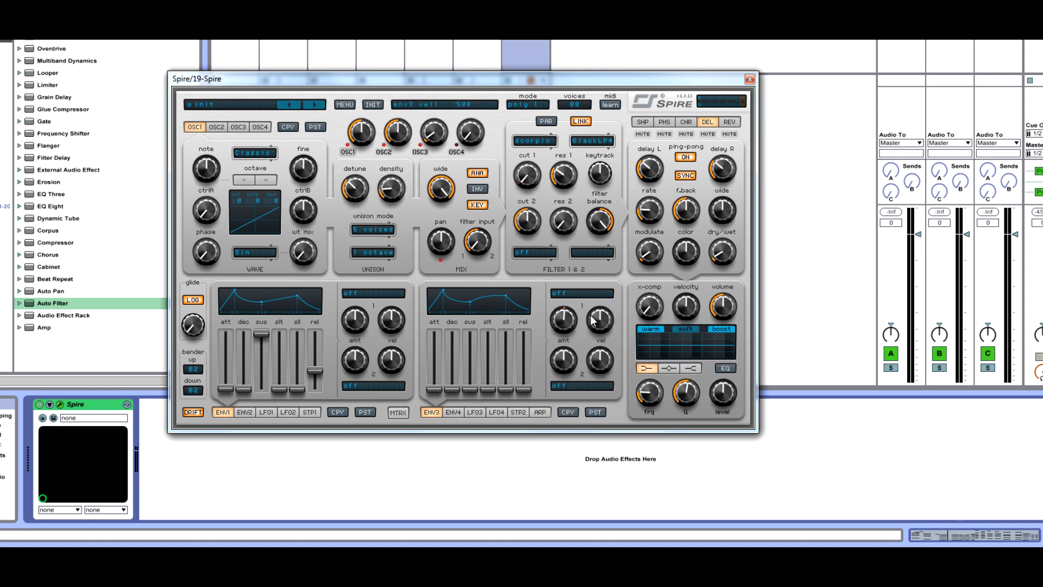
left_click(576, 293)
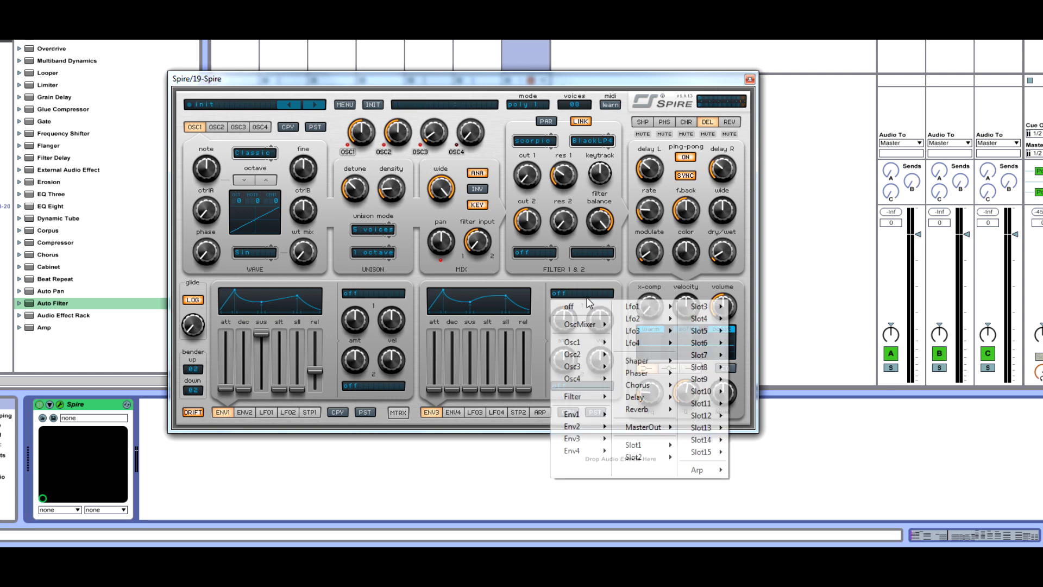
mouse_move(587, 404)
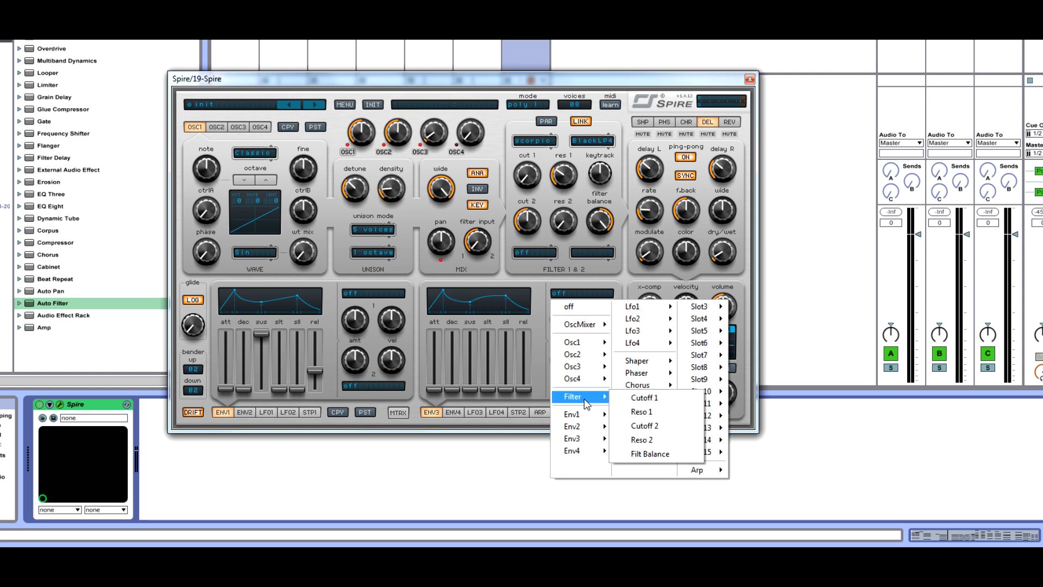
left_click(632, 399)
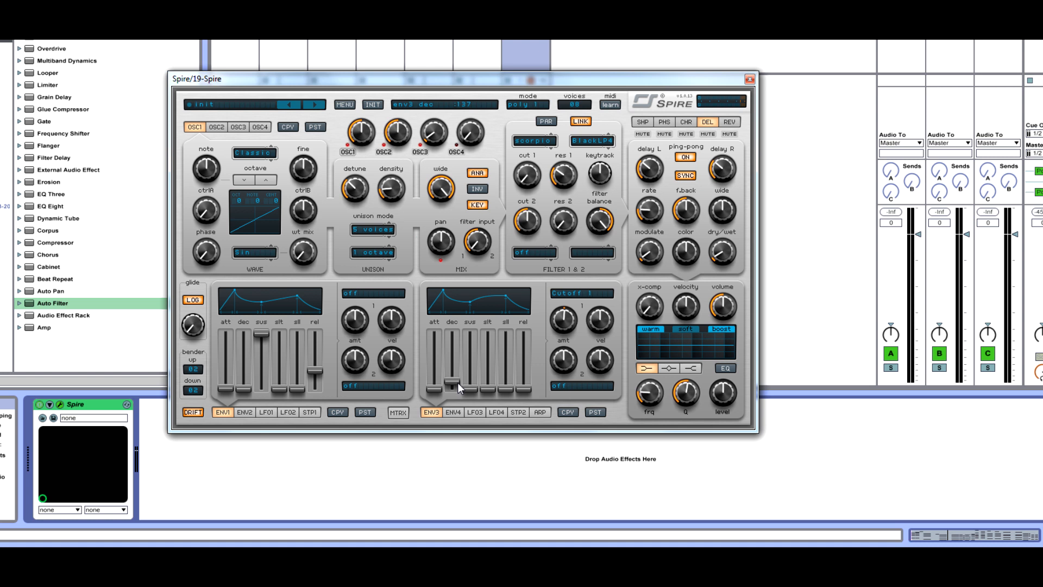
Adjust ENV3's decay and raise its first modulation amount
left_click_drag(457, 382, 463, 380)
left_click_drag(563, 329, 580, 277)
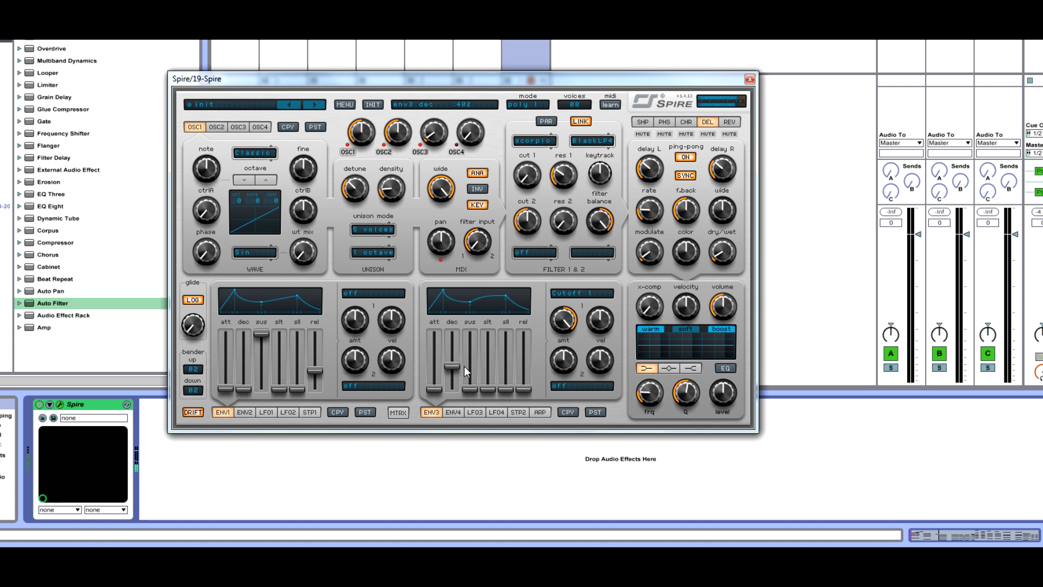
mouse_move(459, 363)
left_mouse_down()
mouse_move(467, 356)
mouse_move(461, 364)
left_mouse_up()
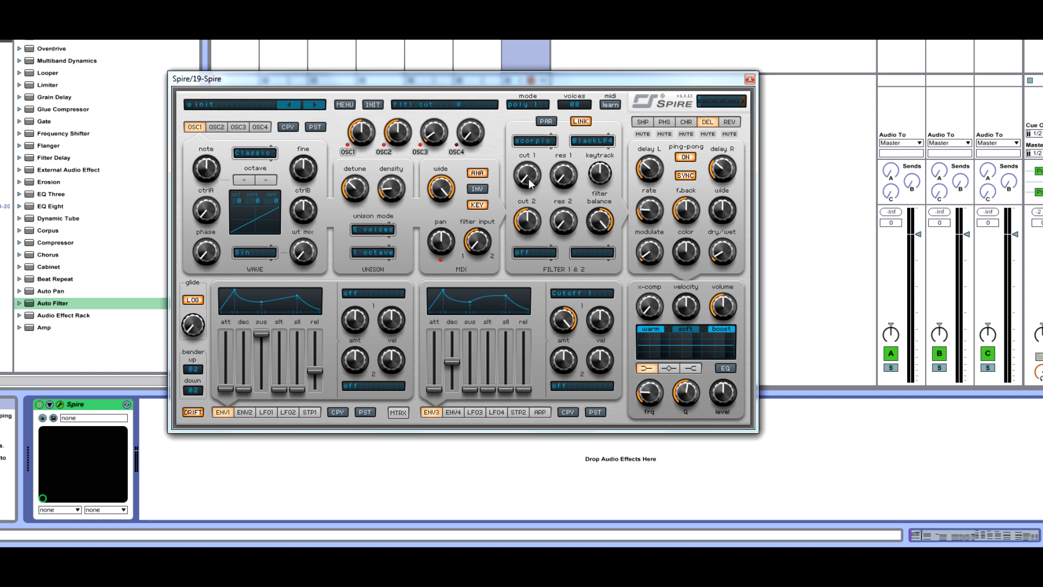
Raise filter 1's cutoff to 155 and increase ENV3's release
left_click_drag(530, 184, 565, 173)
left_click(7, 42)
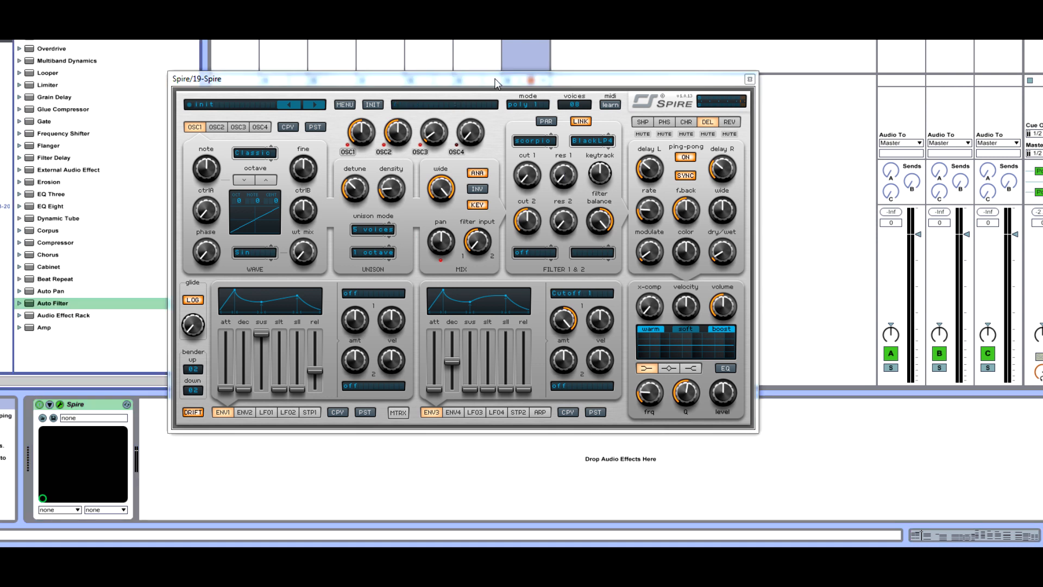
left_click_drag(527, 163, 586, 126)
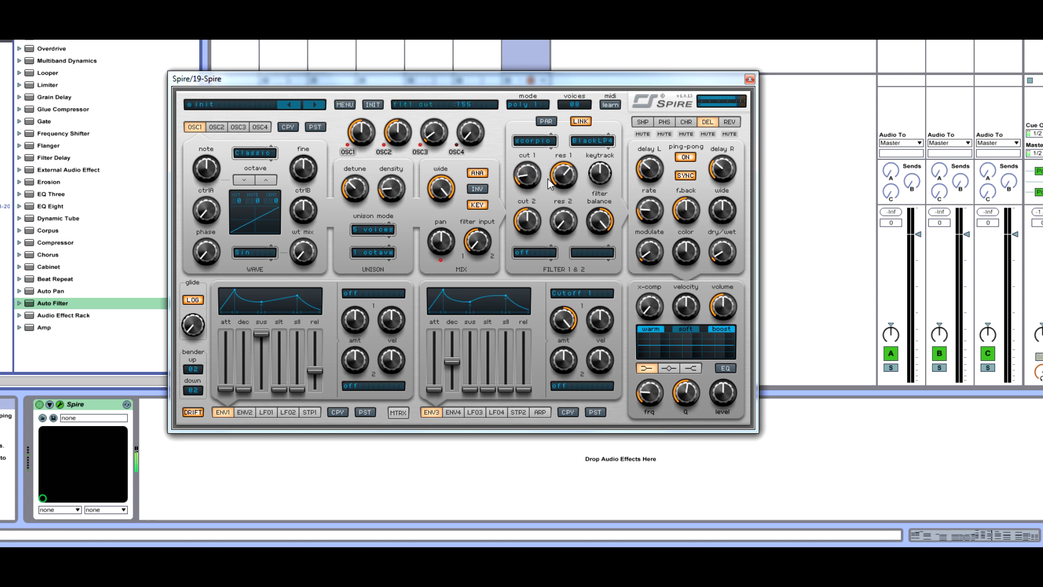
left_click_drag(550, 212, 589, 184)
left_click_drag(576, 230, 565, 259)
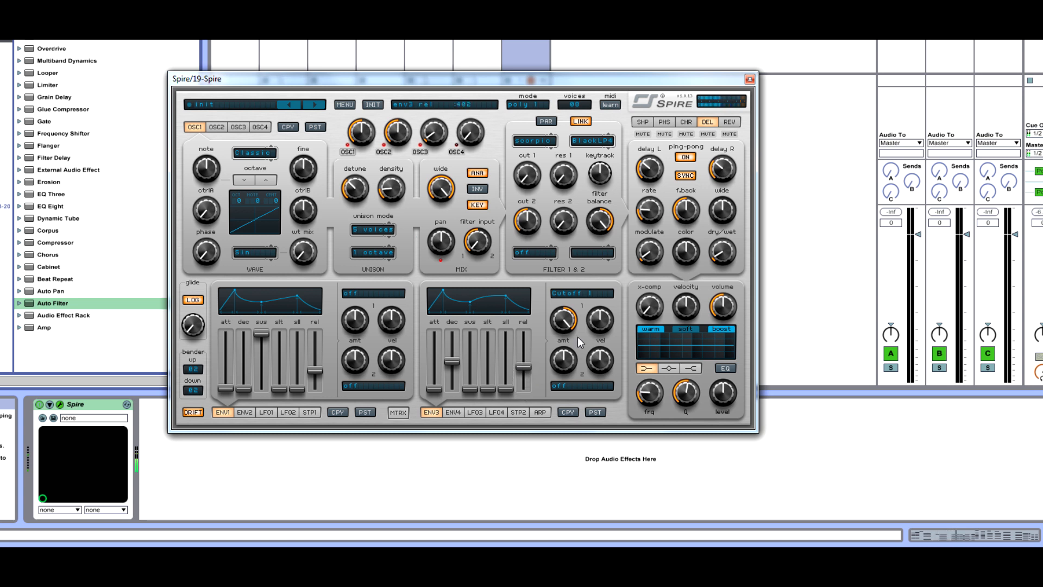
Browse the chorus, phaser and shaper effect pages before returning to reverb
left_click(688, 124)
left_click(665, 122)
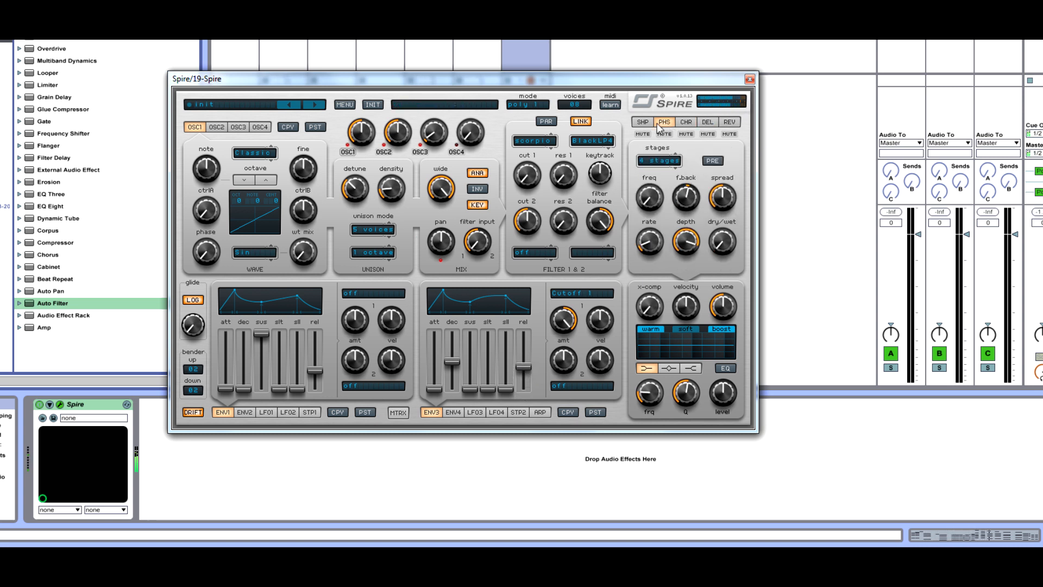
left_click(645, 123)
left_click(687, 121)
left_click(727, 122)
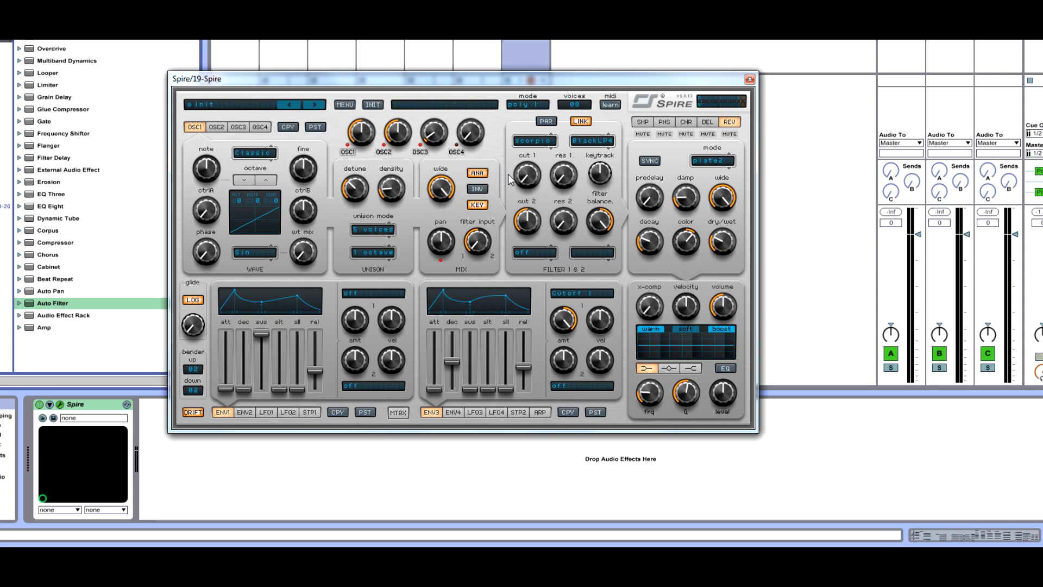
Move the Spire MIDI clip to the start of the arrangement and duplicate it three times
mouse_move(516, 76)
left_mouse_down()
mouse_move(442, 93)
mouse_move(522, 73)
left_mouse_up()
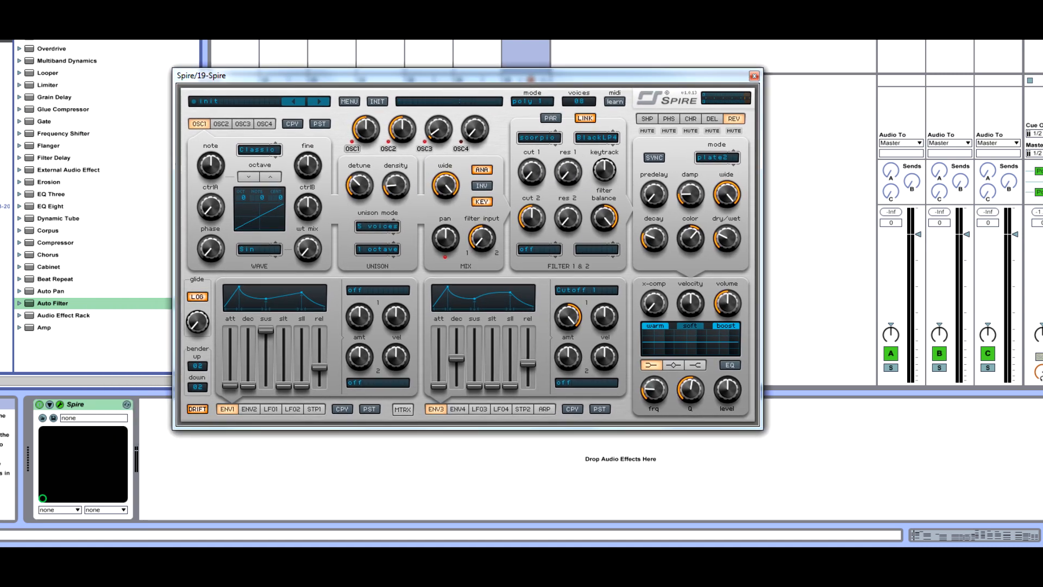
key("Tab")
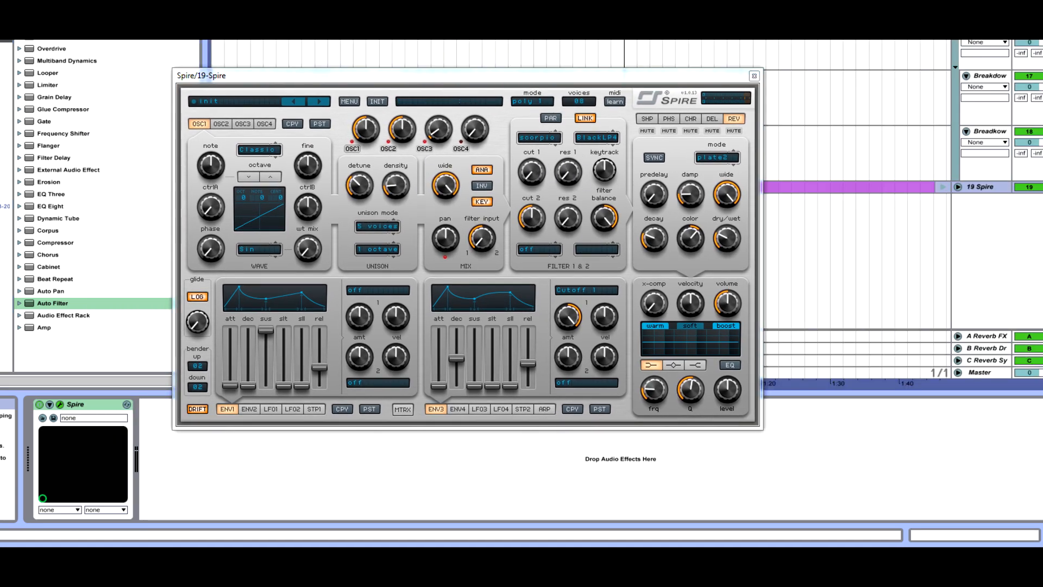
left_click(958, 187)
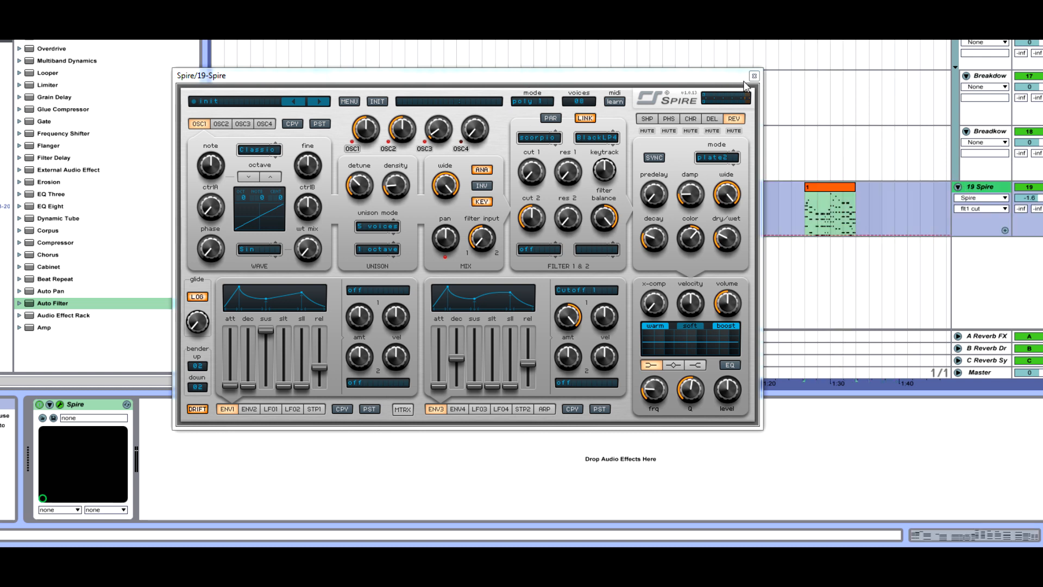
left_click(753, 76)
left_click_drag(814, 187, 235, 209)
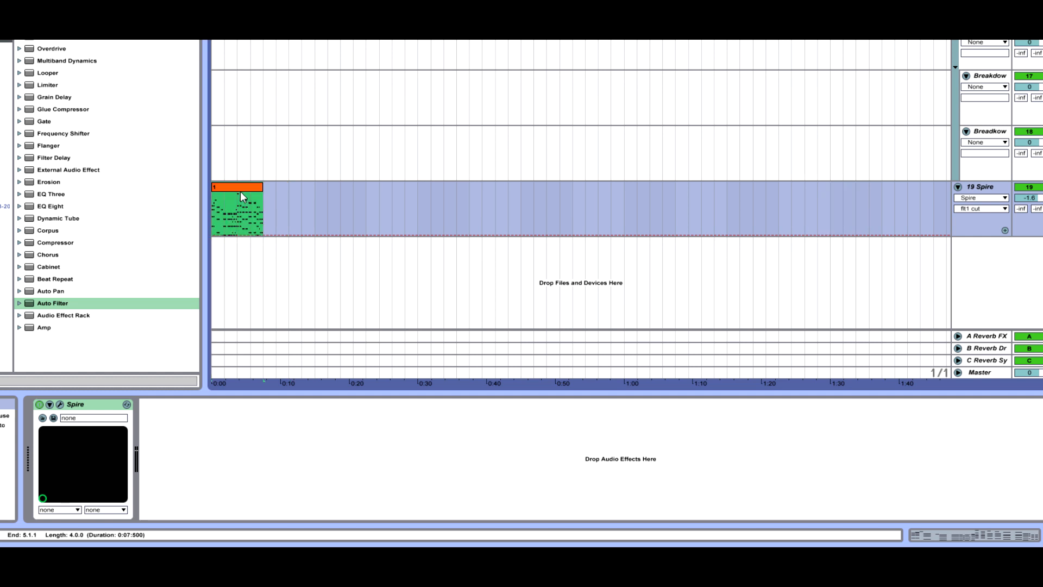
key("ctrl+d")
key("ctrl+d")
key("ctrl+d")
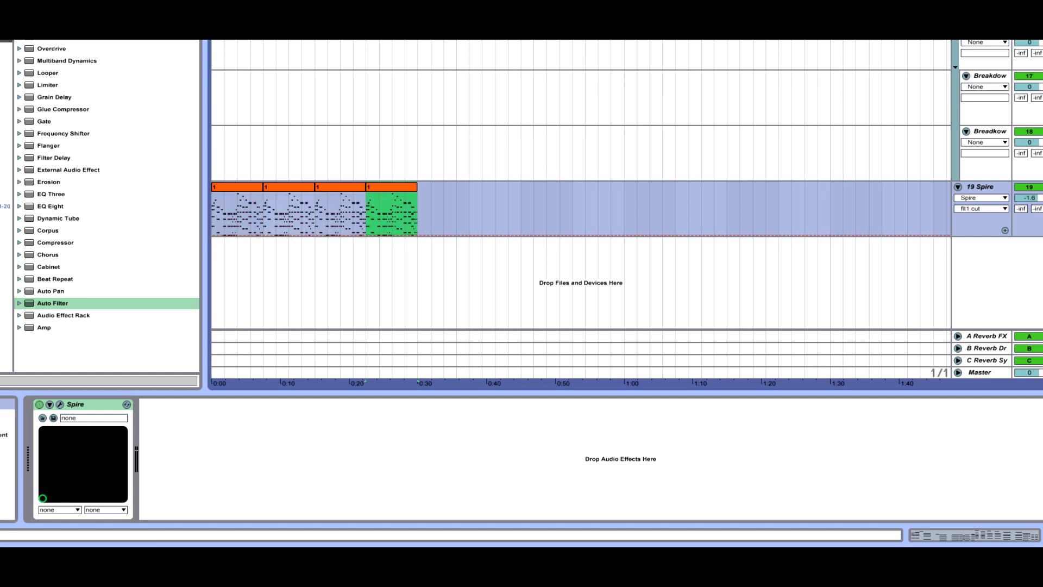
mouse_move(218, 34)
left_mouse_down()
mouse_move(218, 87)
mouse_move(217, 49)
left_mouse_up()
left_click(249, 193)
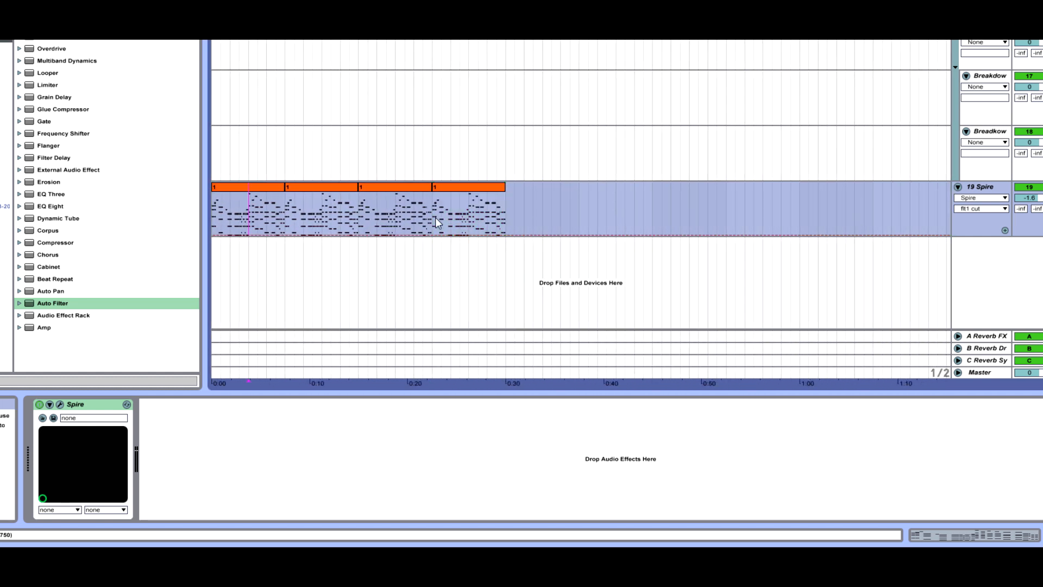
left_click(213, 203, "shift")
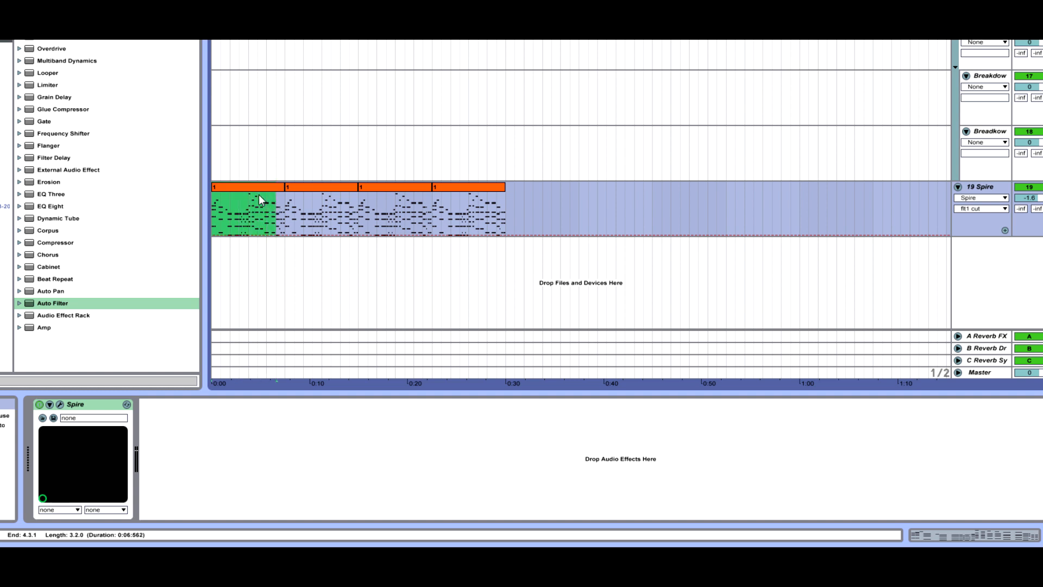
Draw a rising filter 1 cutoff automation ramp across the first two clips
left_click(49, 405)
left_click(60, 404)
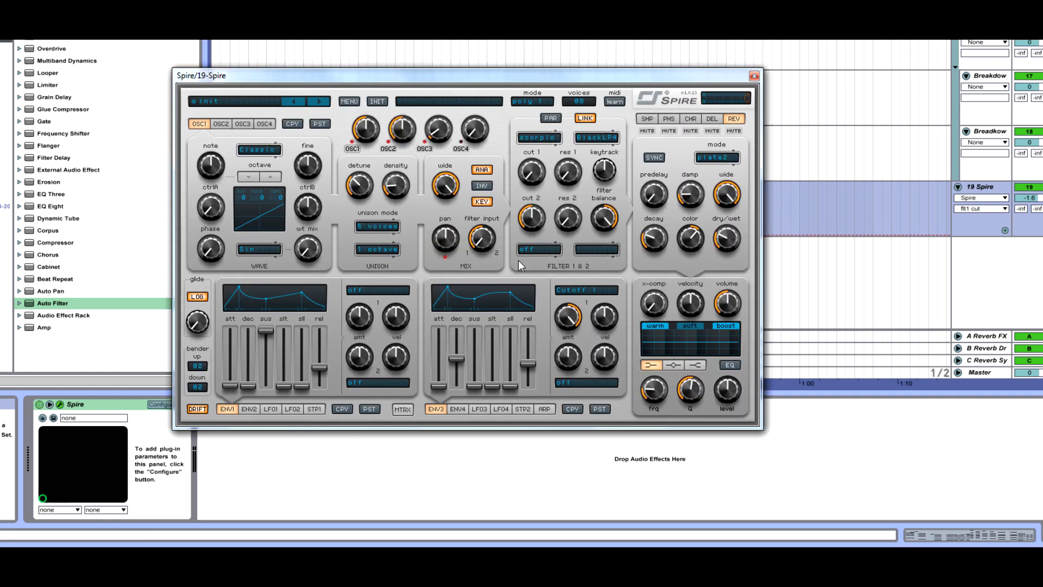
left_click_drag(607, 78, 1019, 254)
left_click(213, 235)
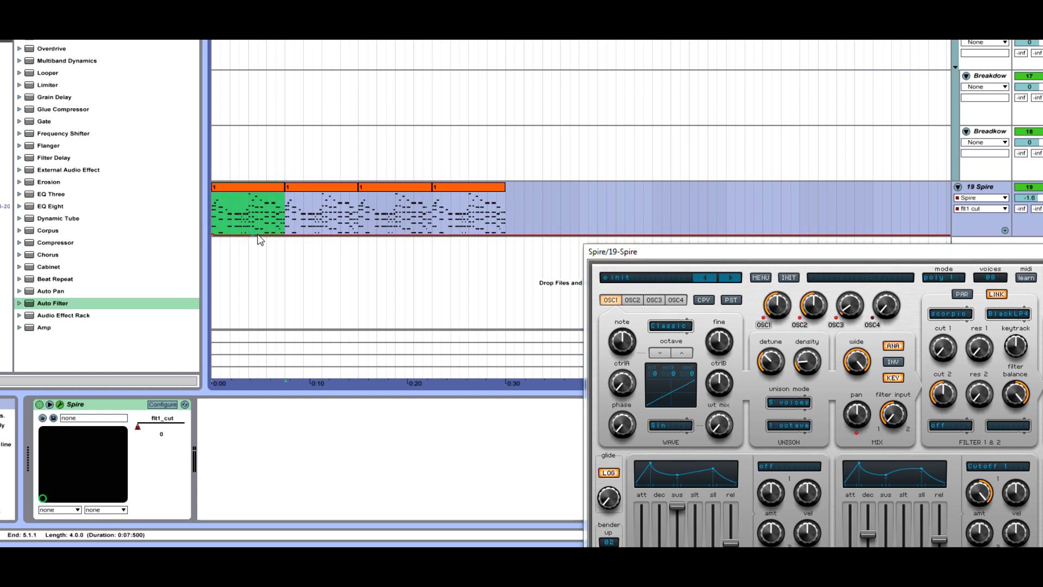
mouse_move(283, 235)
left_mouse_down()
mouse_move(294, 205)
mouse_move(356, 192)
left_mouse_up()
left_click(312, 227)
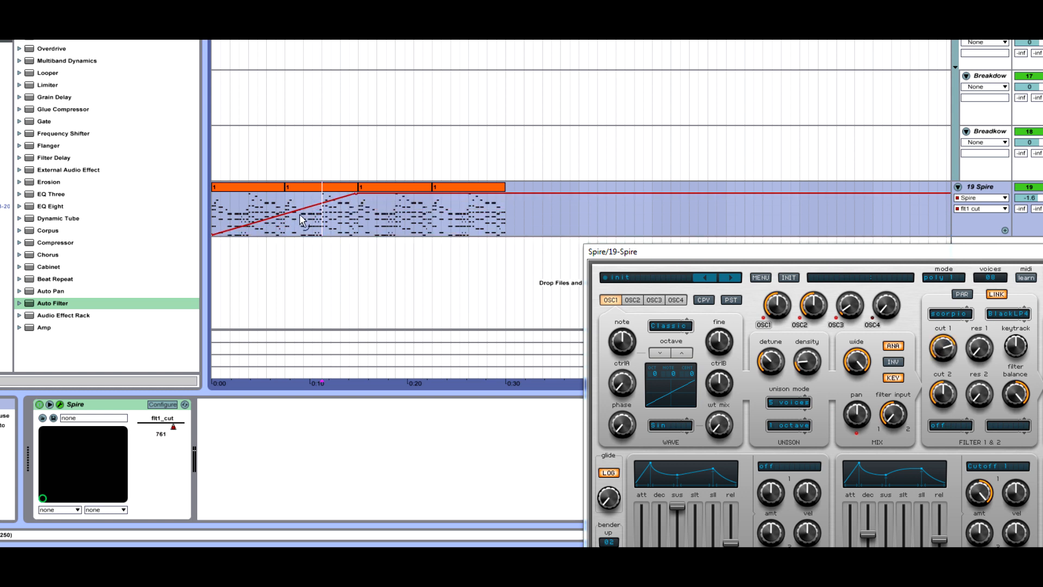
left_click_drag(302, 220, 348, 227)
Add a gentle rising automation ramp for filter 1 resonance and play it back
left_click_drag(882, 254, 605, 245)
left_click(700, 330)
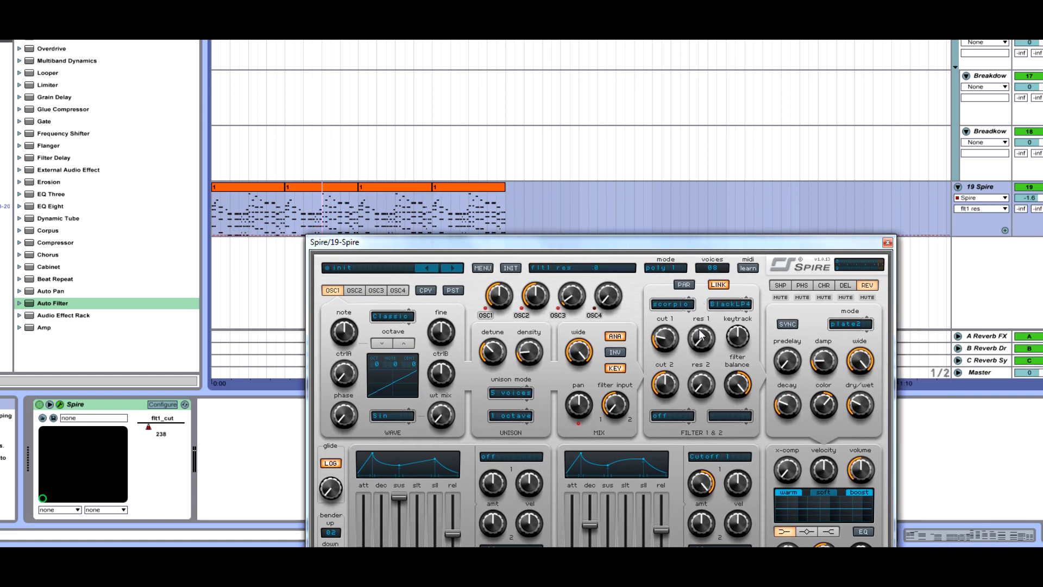
left_click(887, 243)
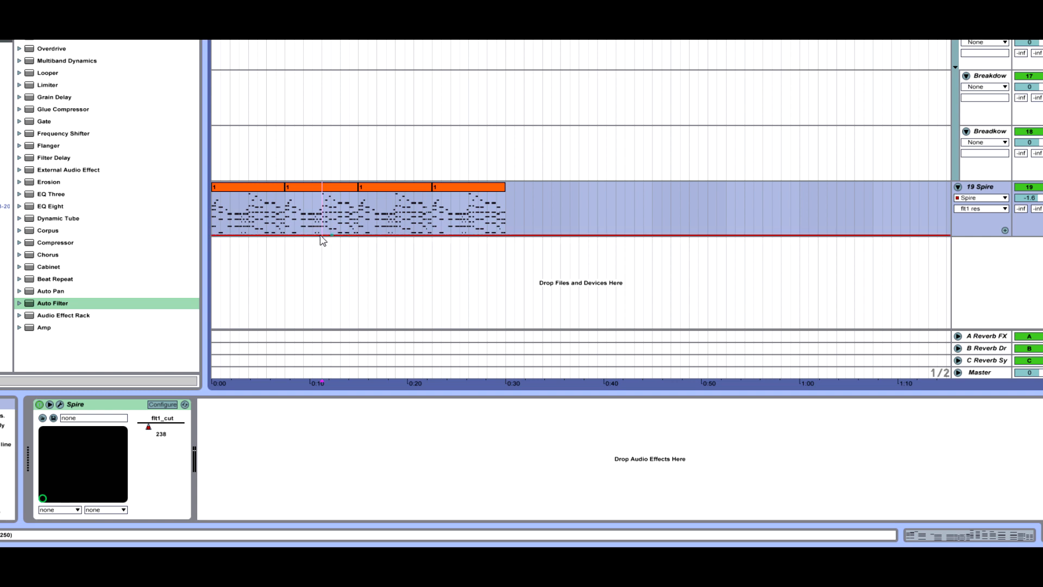
left_click(358, 233)
left_click_drag(358, 233, 359, 228)
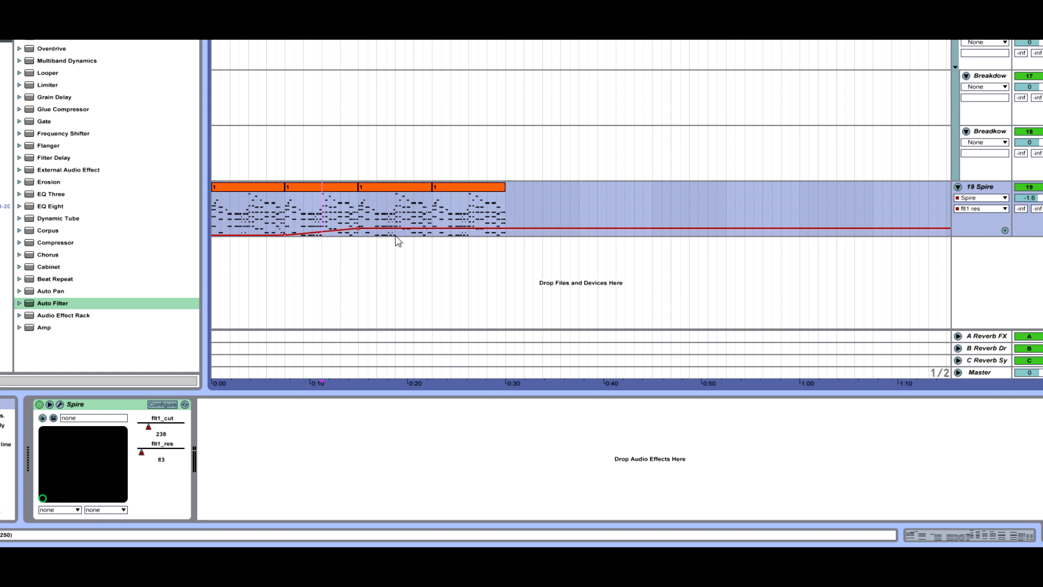
key("space")
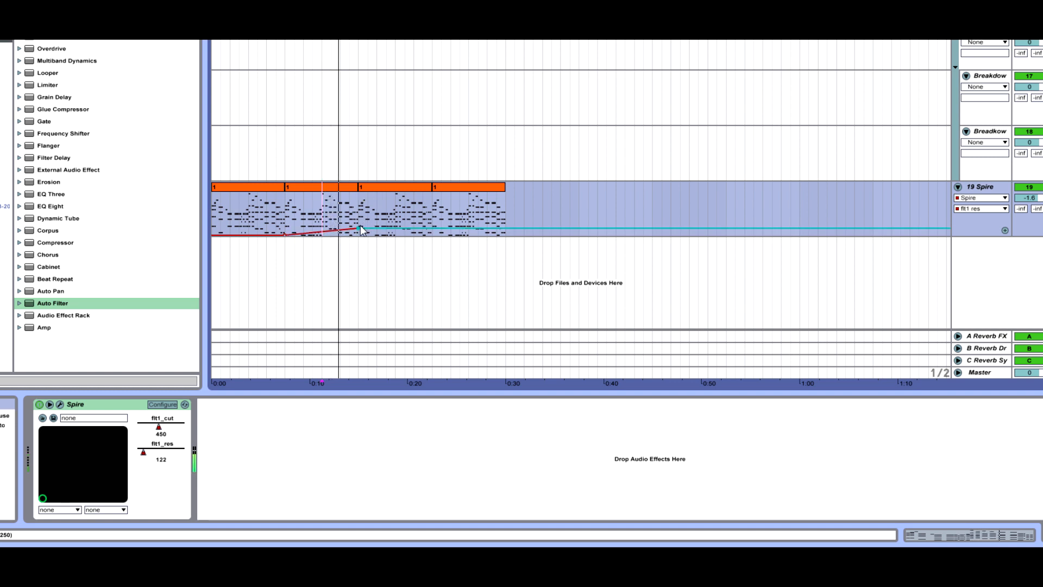
left_click_drag(358, 228, 359, 228)
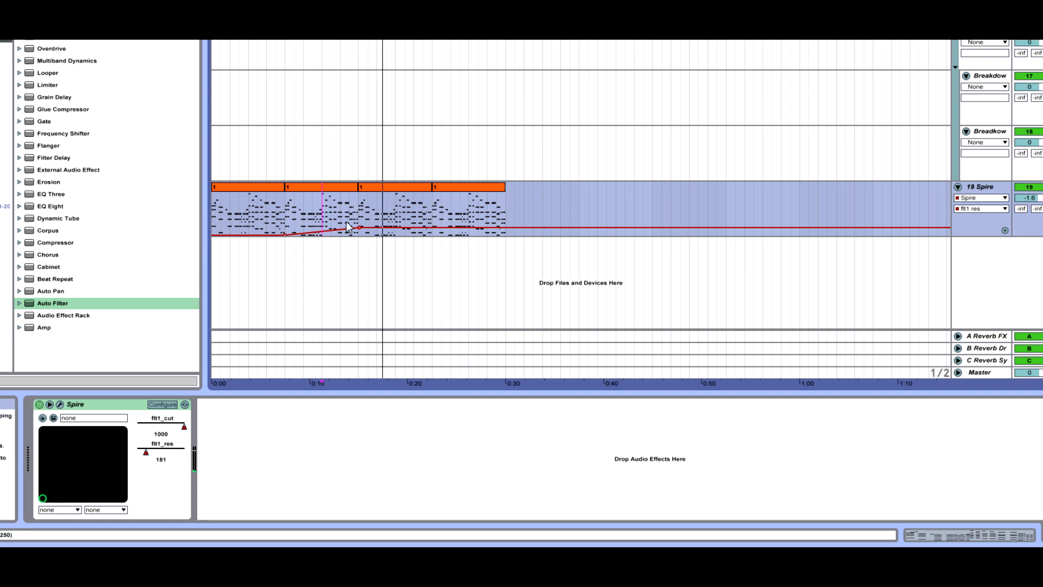
Reopen Spire and raise the master volume to about 719
left_click(975, 190)
left_click(59, 405)
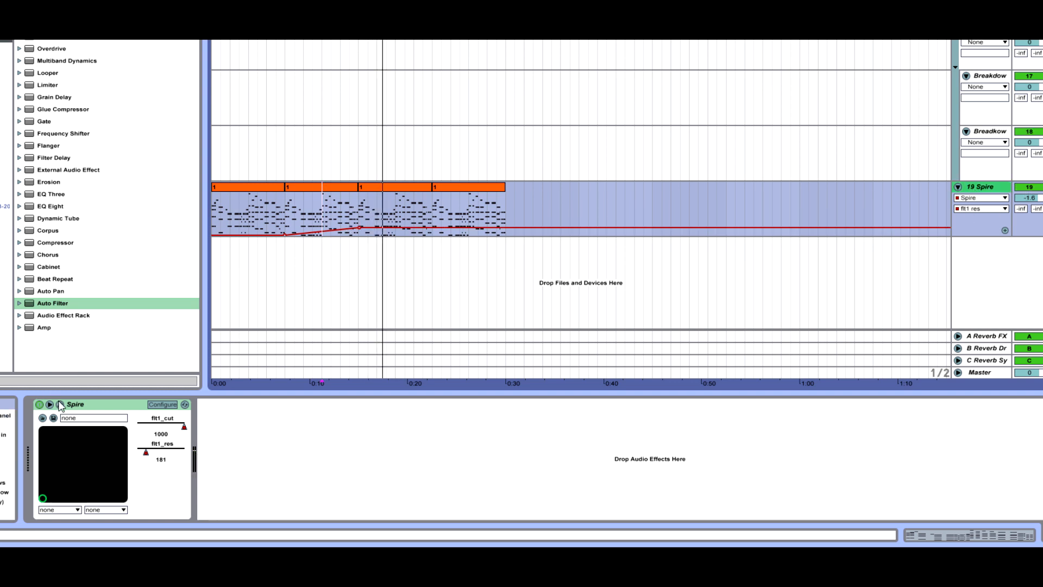
left_click_drag(731, 187, 941, 90)
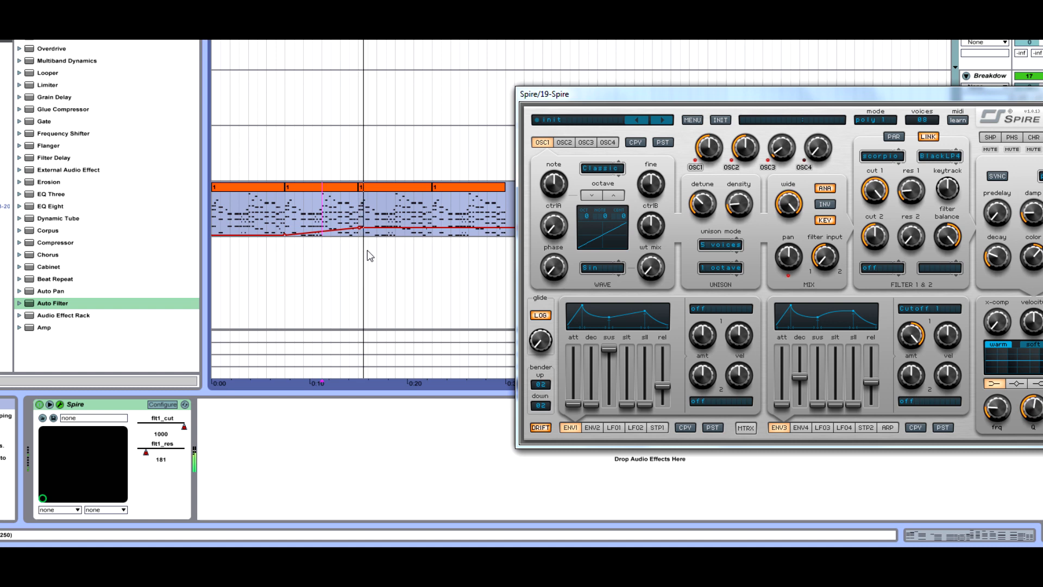
left_click_drag(955, 95, 713, 117)
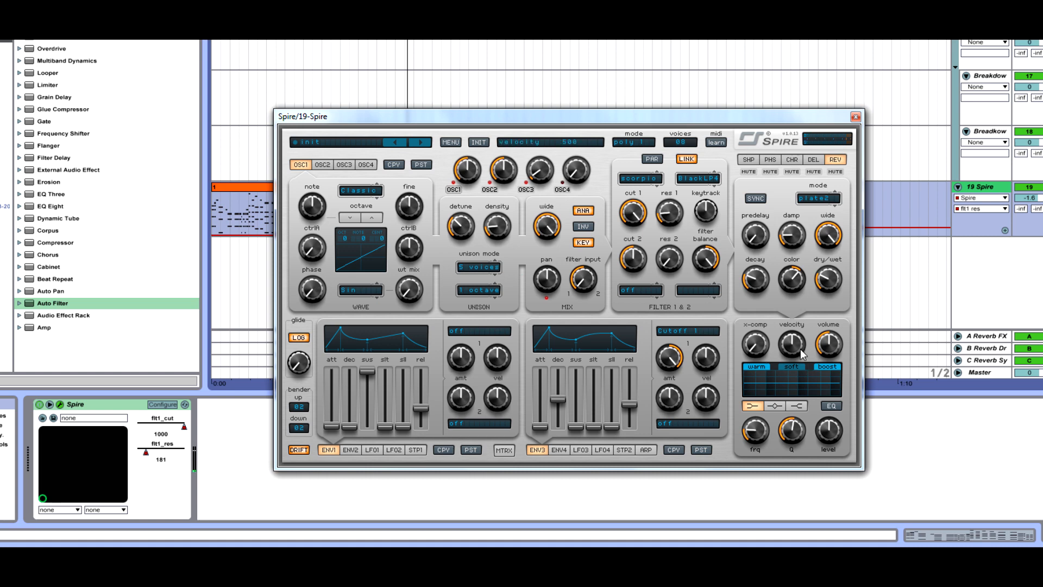
left_click_drag(739, 112, 781, 0)
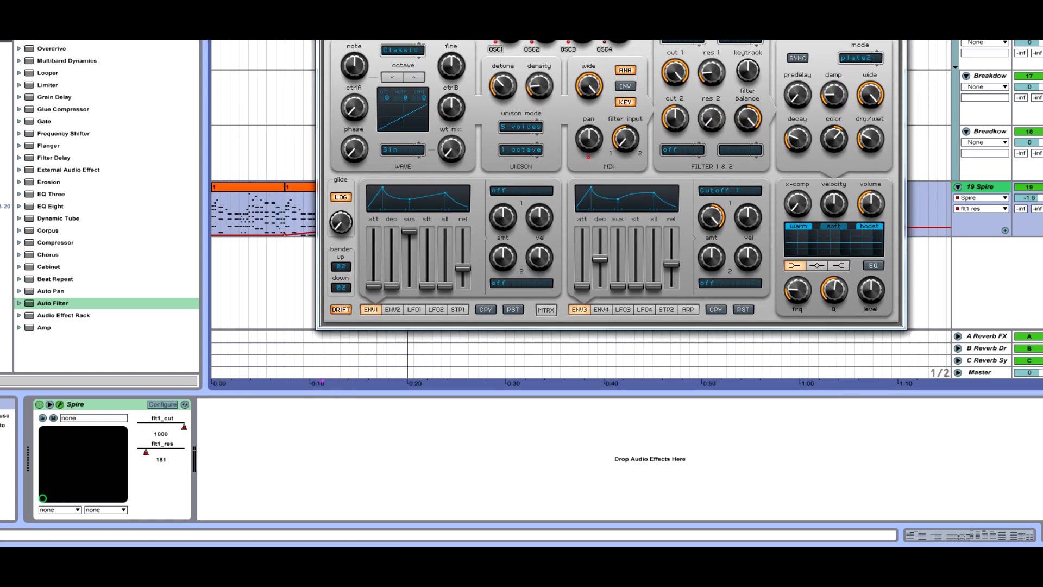
left_click_drag(716, 0, 682, 110)
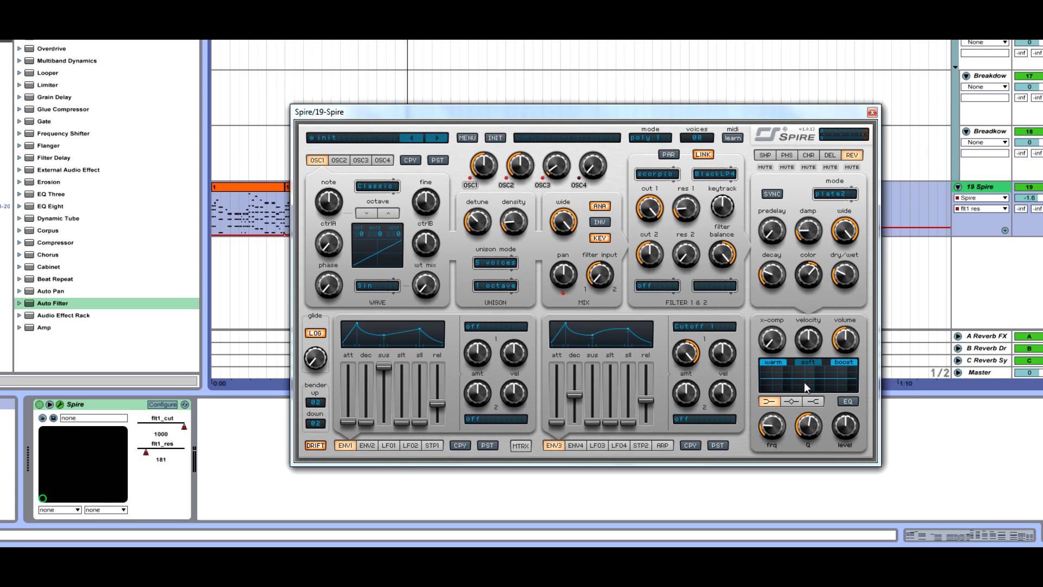
mouse_move(779, 347)
left_mouse_down()
mouse_move(794, 308)
mouse_move(766, 367)
mouse_move(766, 347)
mouse_move(790, 331)
mouse_move(779, 341)
left_mouse_up()
left_click_drag(845, 336, 853, 316)
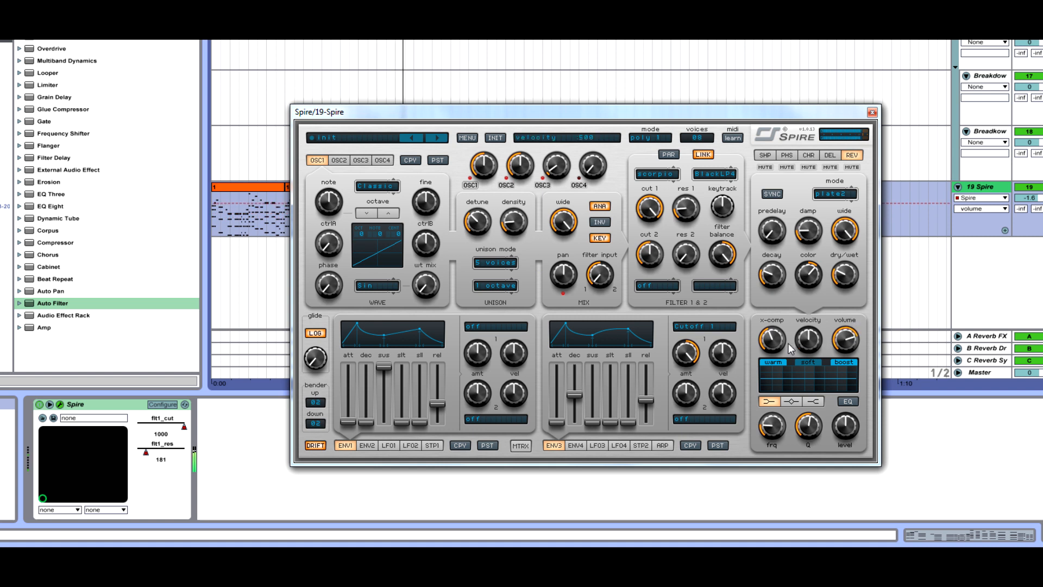
scroll(845, 350, "down", 1)
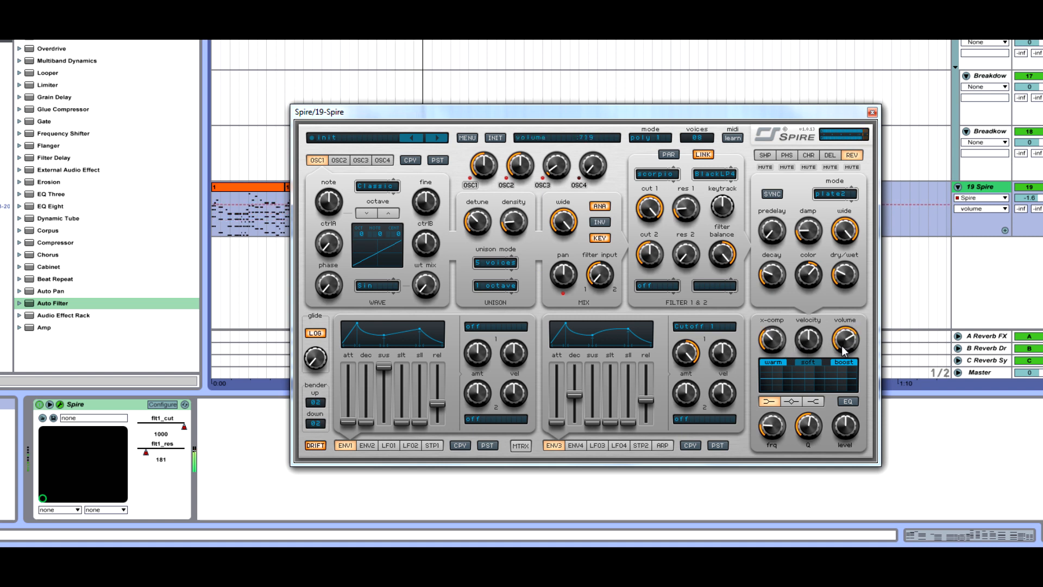
Adjust the X-Comp amount, raise the volume to about 770, and switch on warm saturation
left_click(778, 341)
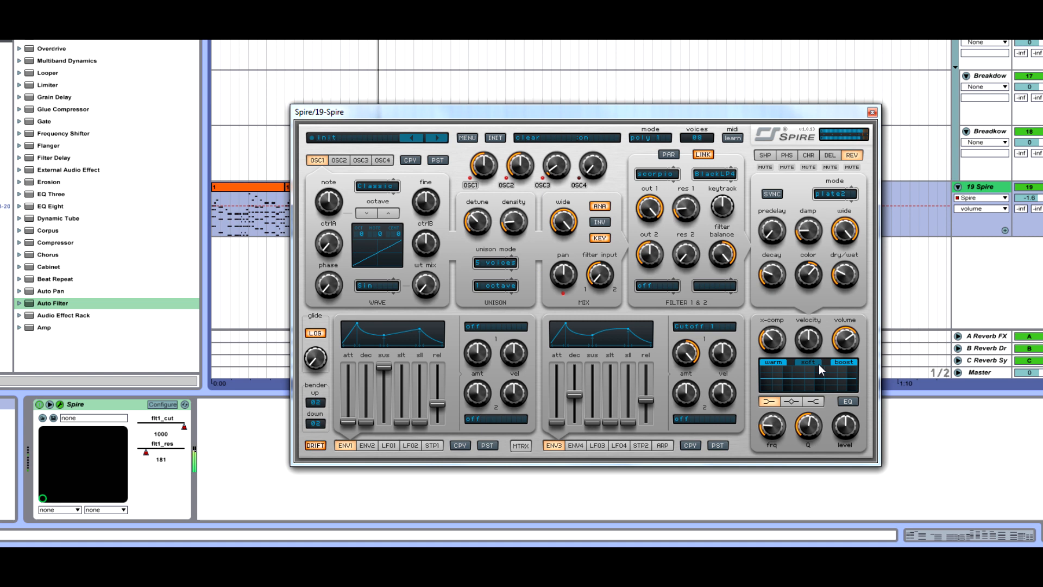
left_click_drag(784, 344, 803, 302)
left_click(809, 340)
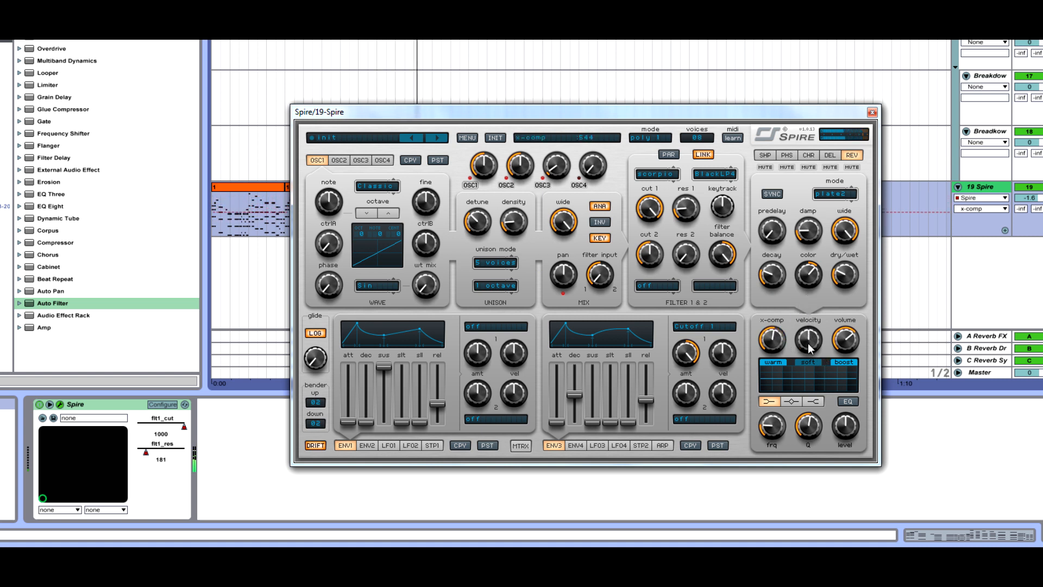
left_click_drag(846, 352, 847, 343)
left_click_drag(773, 333, 772, 358)
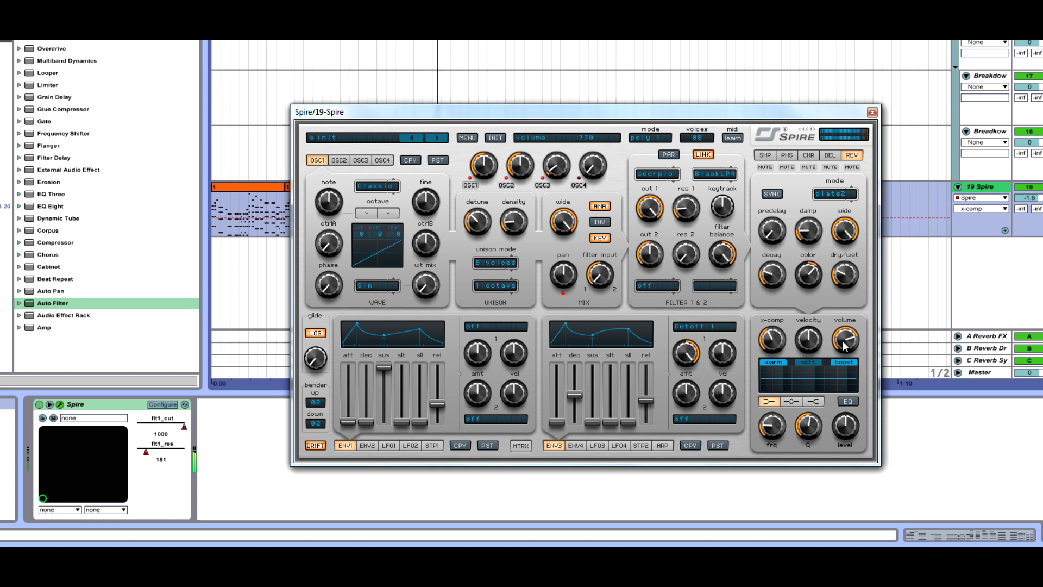
left_click_drag(846, 344, 847, 334)
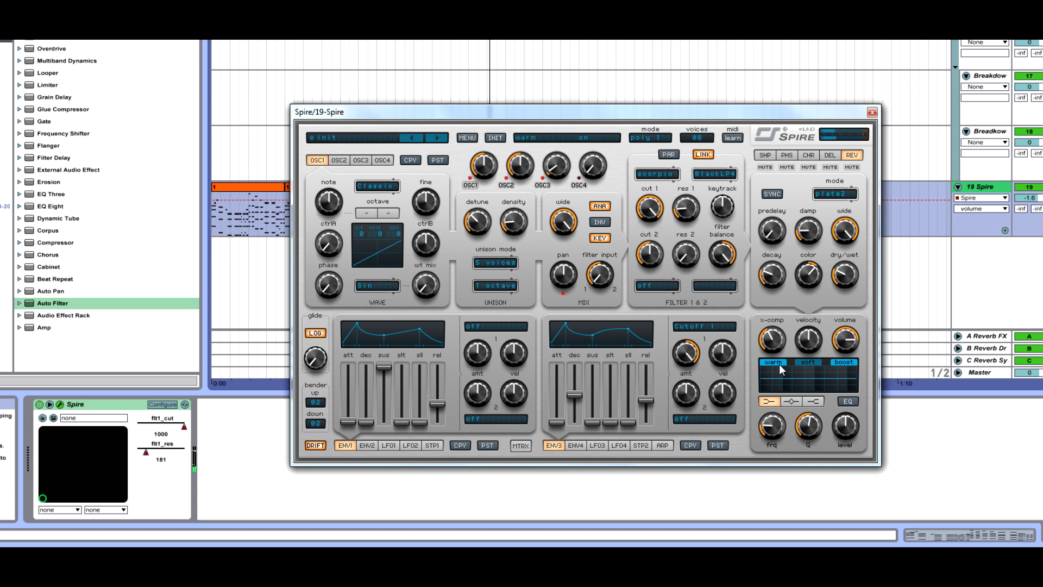
left_click(779, 346)
Enable the output EQ and lower the master volume
left_click_drag(529, 121, 487, 78)
left_click_drag(803, 296, 803, 300)
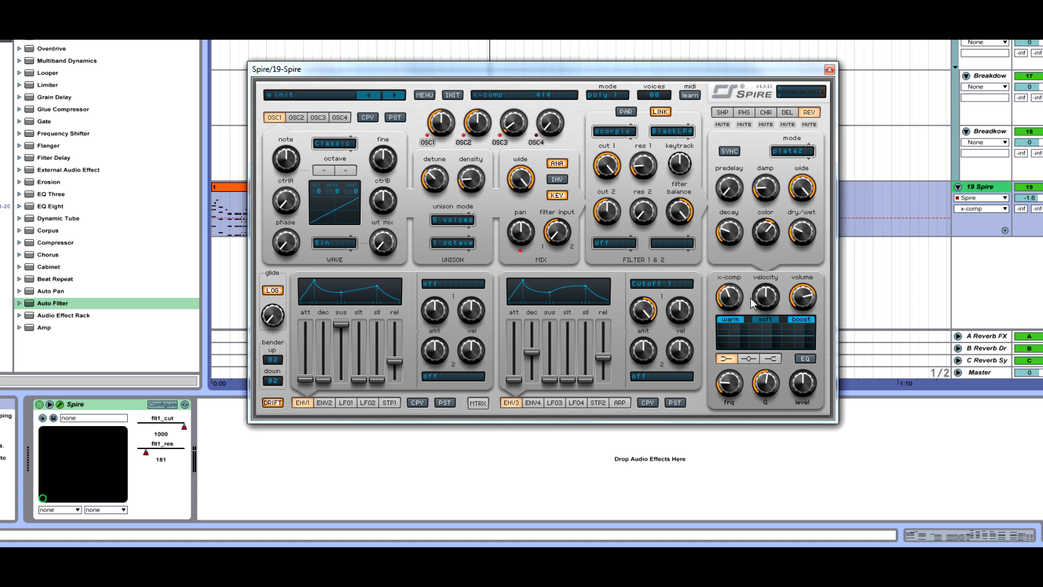
mouse_move(810, 303)
left_click_drag(786, 66, 768, 62)
left_click(786, 356)
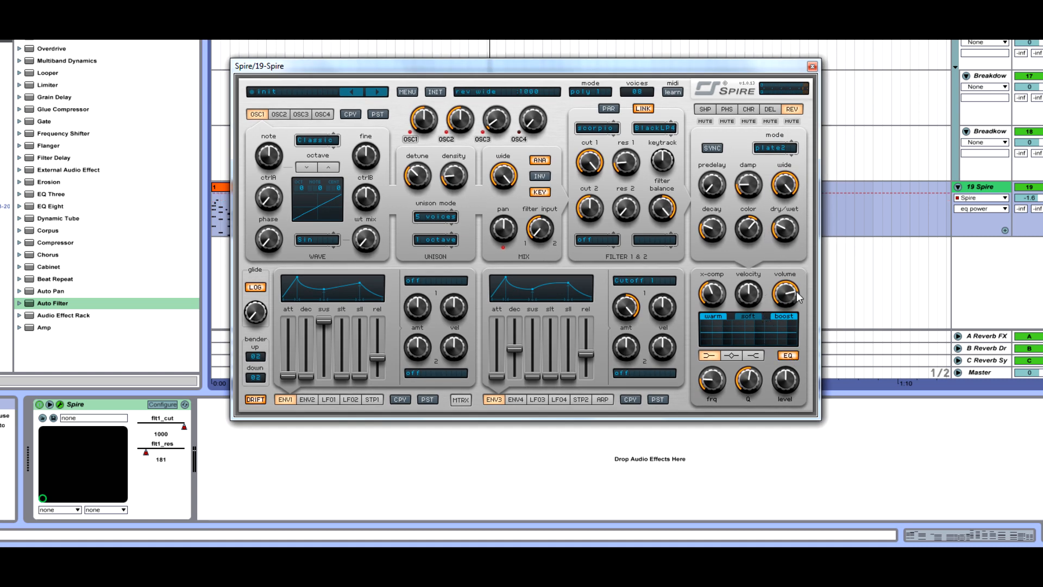
left_click_drag(786, 294, 785, 325)
Select the EQ's low-shelf band, set its level to 520 and its frequency to 200
left_click(754, 356)
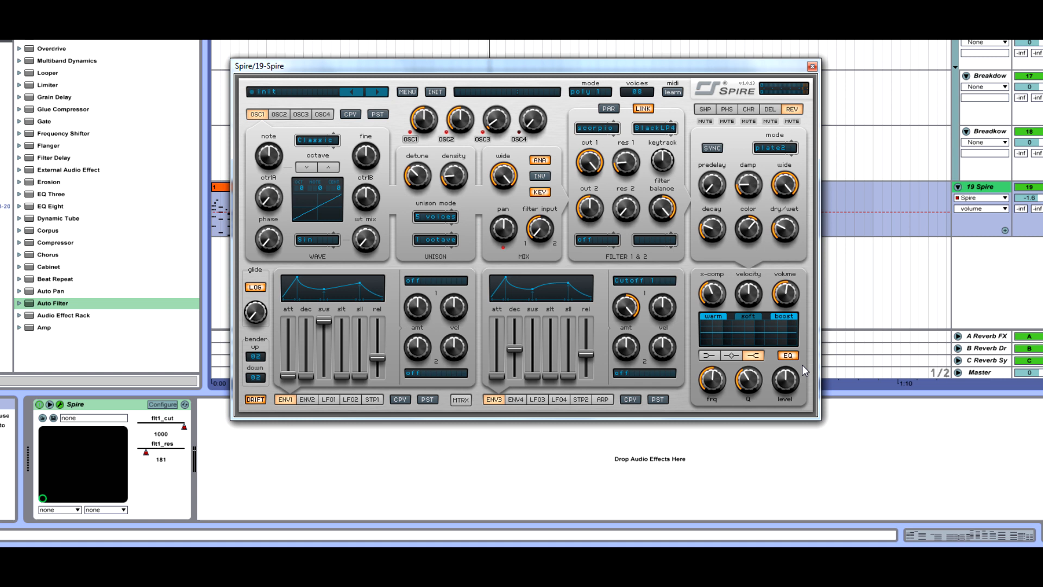
left_click(732, 357)
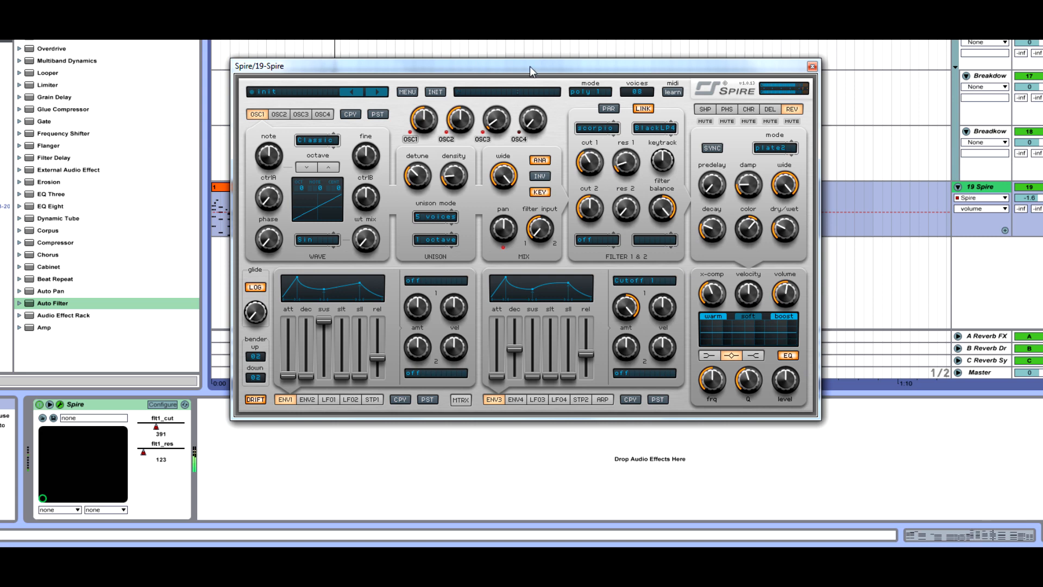
left_click_drag(530, 67, 642, 84)
left_click(821, 373)
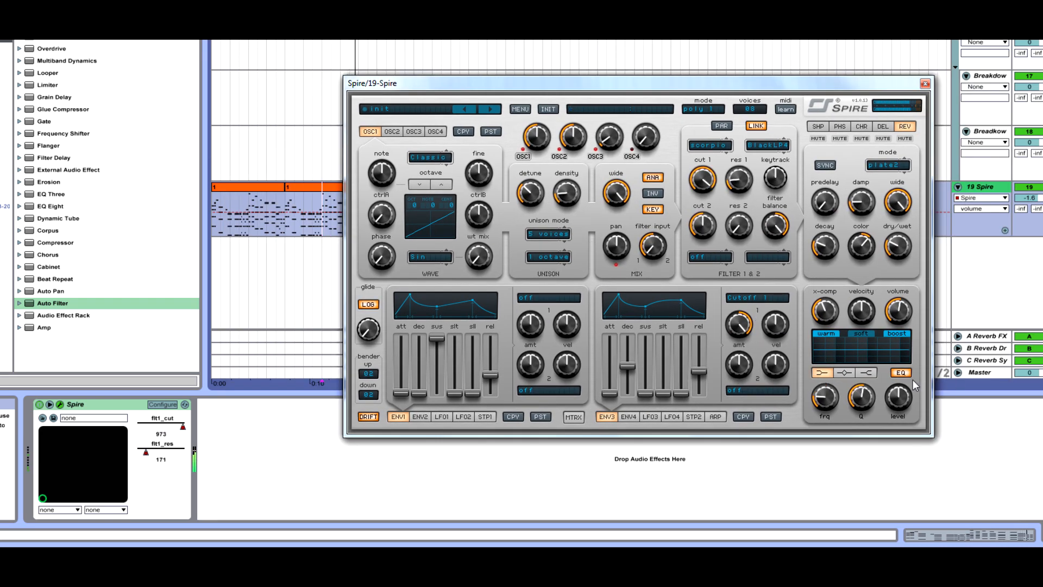
left_click_drag(899, 396, 905, 393)
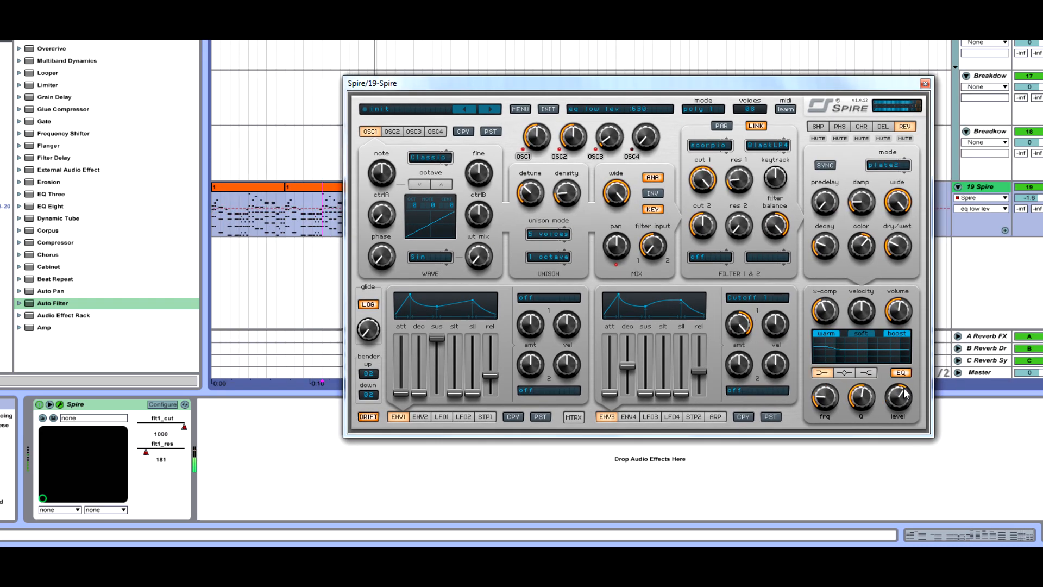
left_click_drag(835, 399, 884, 472)
left_click_drag(829, 409, 820, 426)
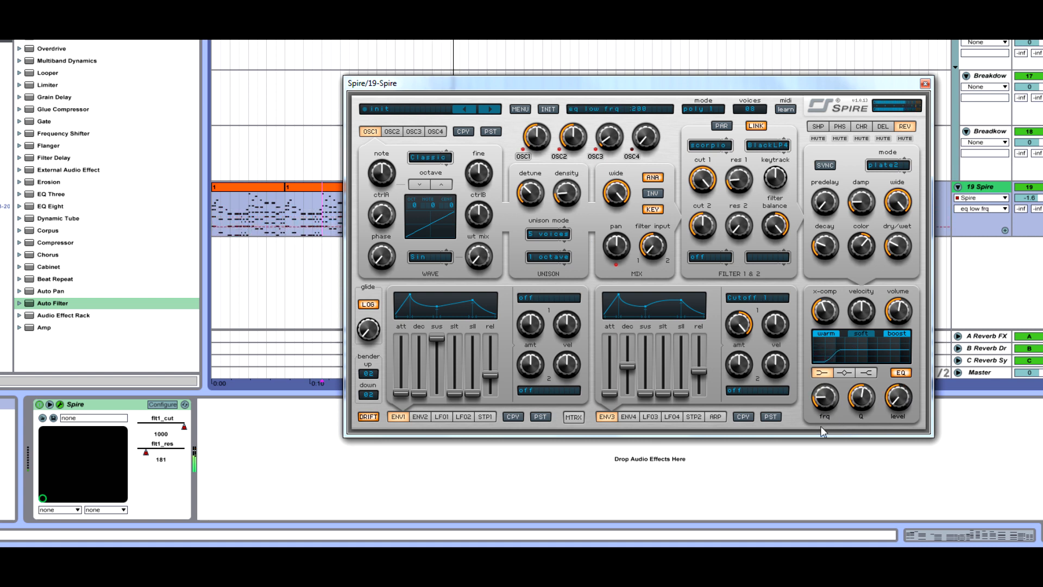
Select the EQ's mid band, raise its level slightly and set its frequency to 585
left_click(845, 373)
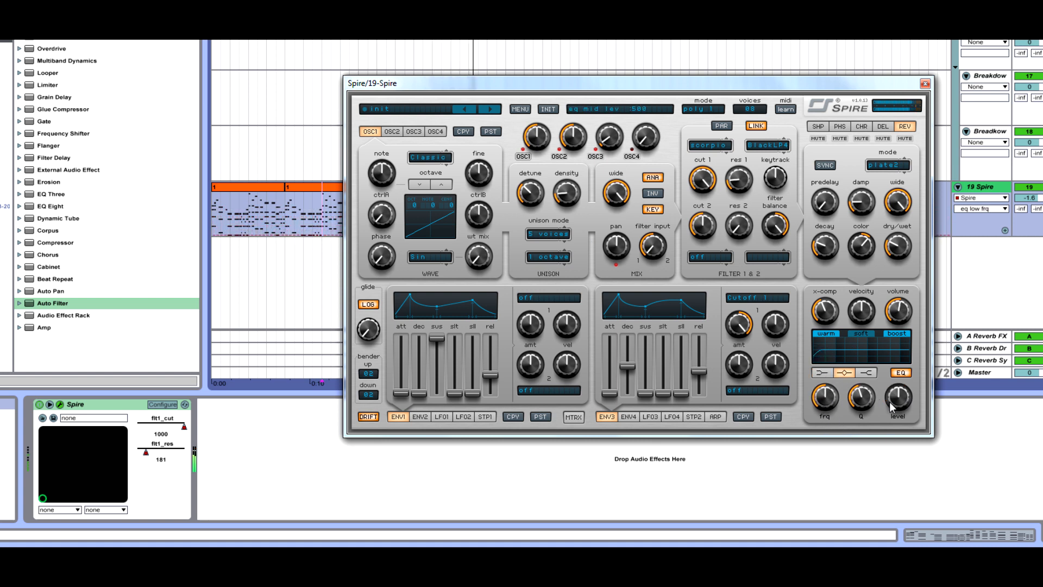
left_click_drag(891, 403, 896, 395)
mouse_move(834, 405)
left_mouse_down()
mouse_move(839, 383)
mouse_move(824, 415)
mouse_move(849, 397)
left_mouse_up()
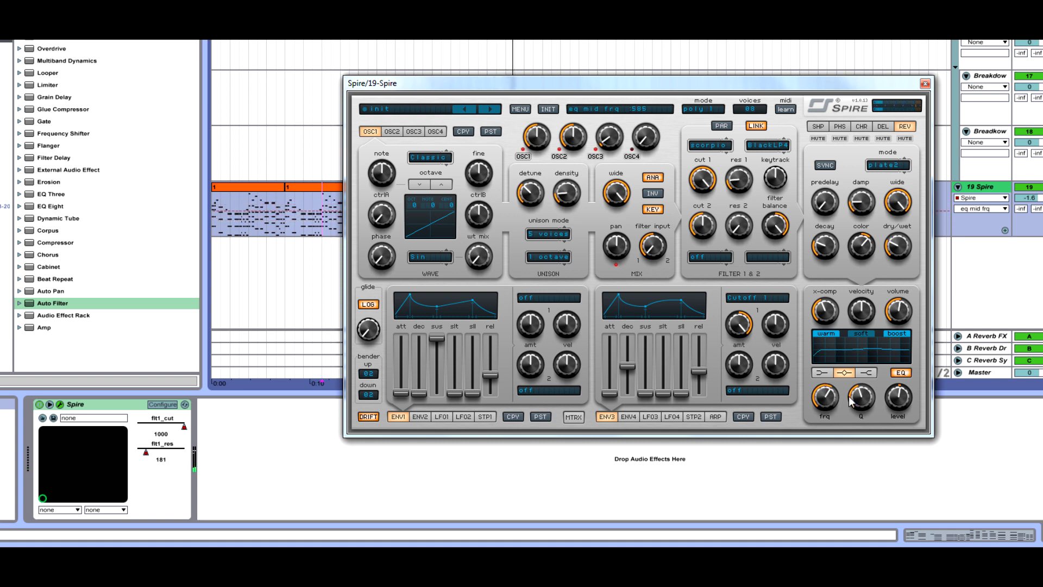
Select the EQ's low-shelf band and raise its level to about 645
left_click(866, 373)
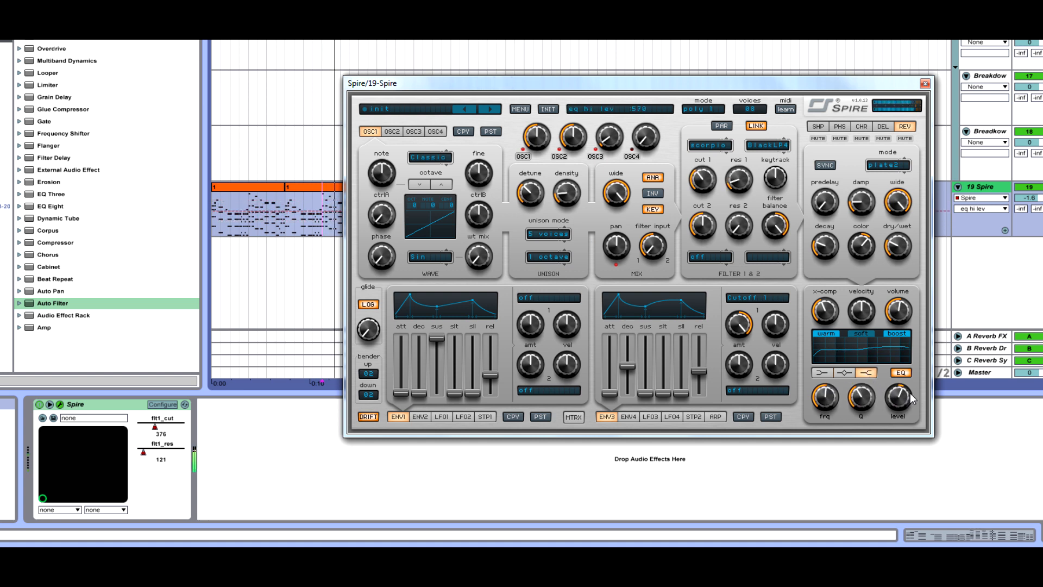
left_click(822, 373)
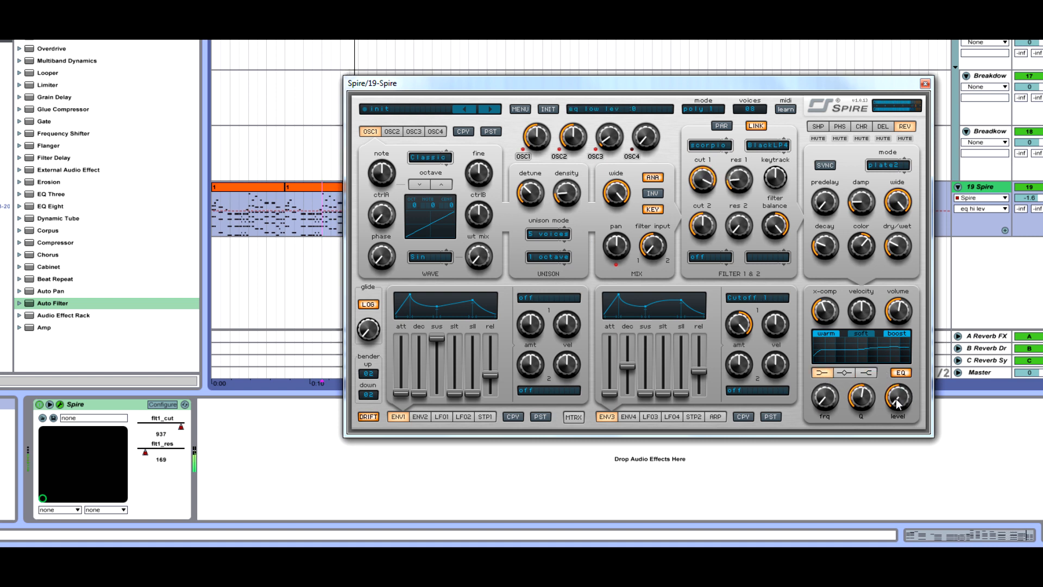
left_click_drag(898, 403, 933, 354)
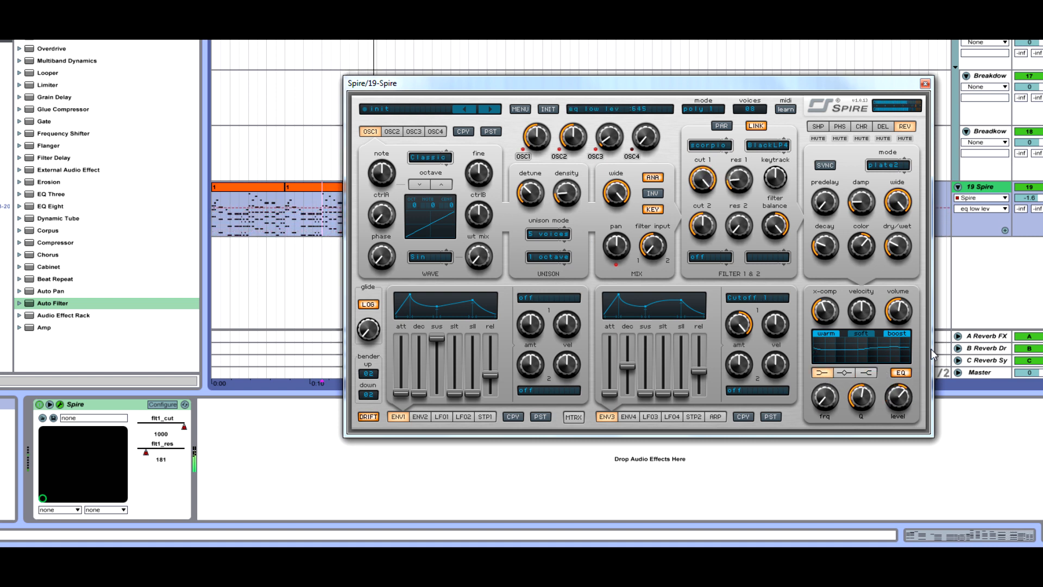
left_click_drag(836, 400, 896, 428)
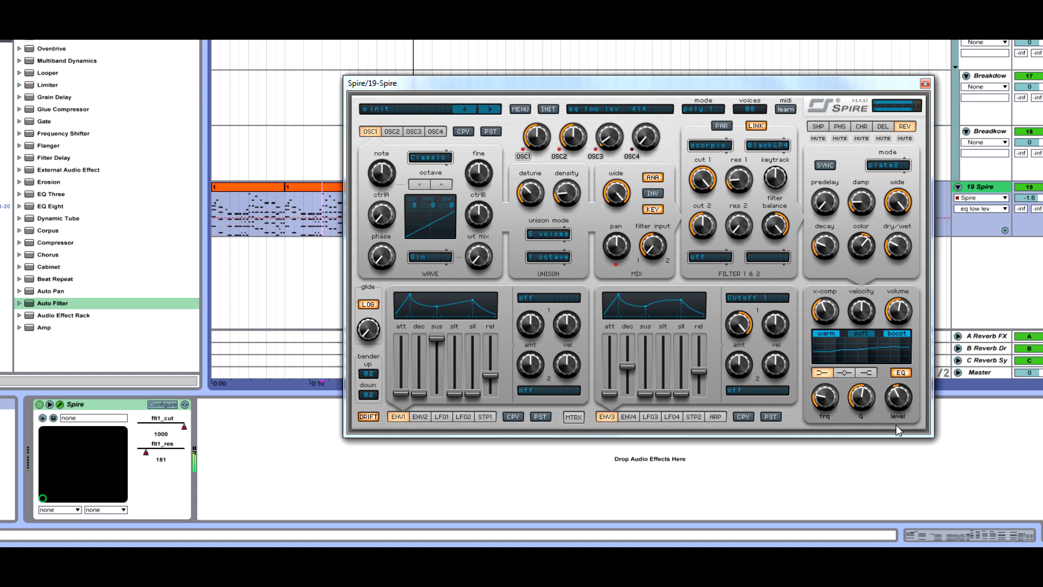
left_click(867, 406)
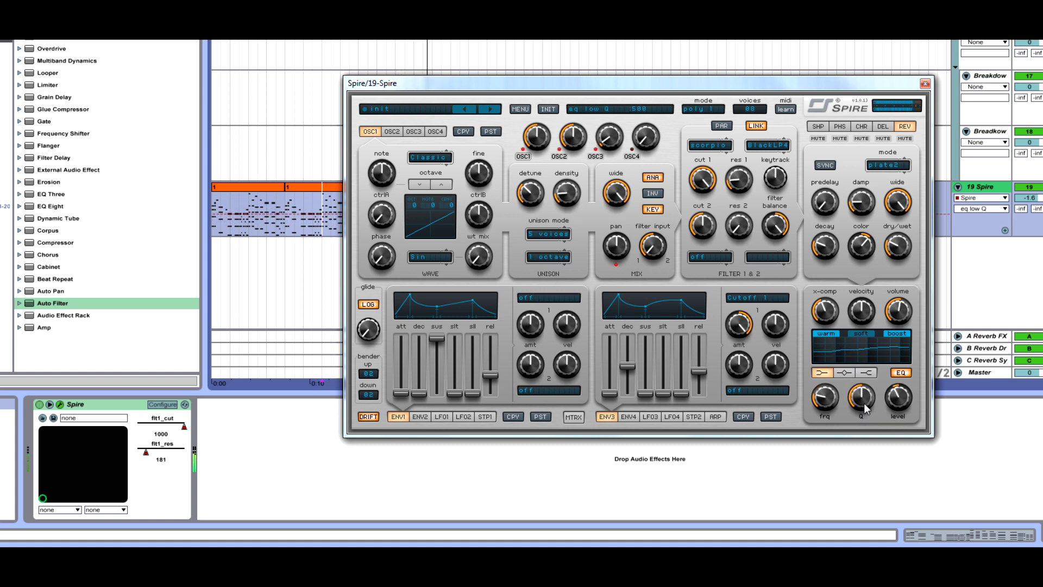
Switch the EQ off and back on to compare the sound with and without it
left_click(904, 373)
left_click(904, 374)
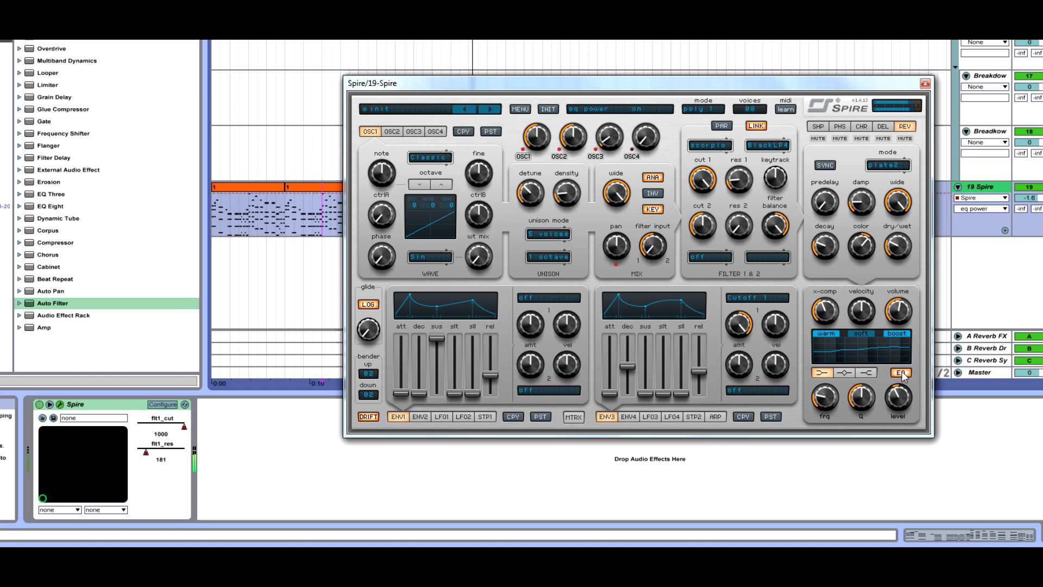
Select the EQ's low-shelf band again and adjust its Q
left_click(869, 374)
left_click(901, 397)
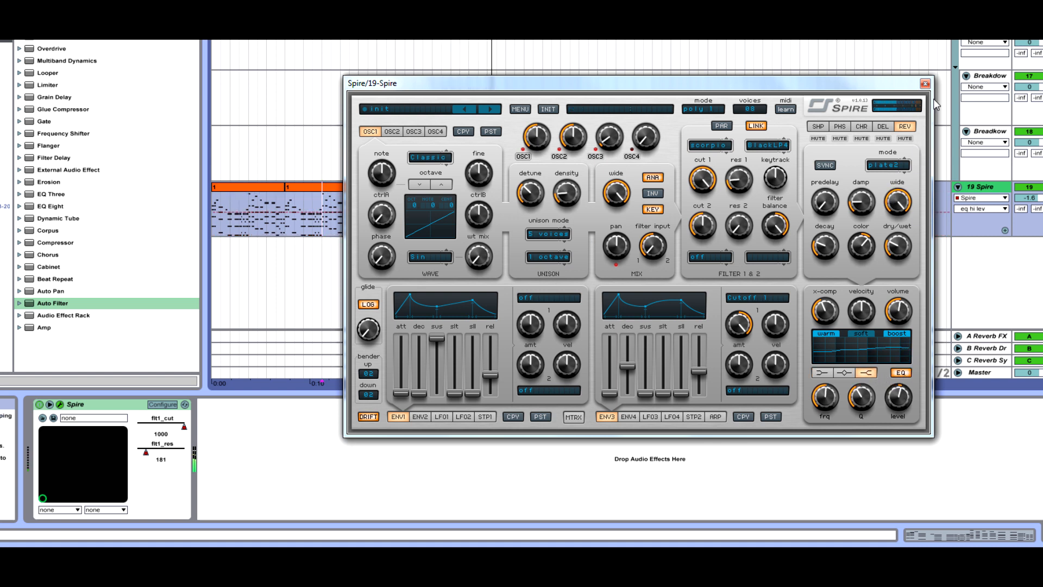
left_click(823, 373)
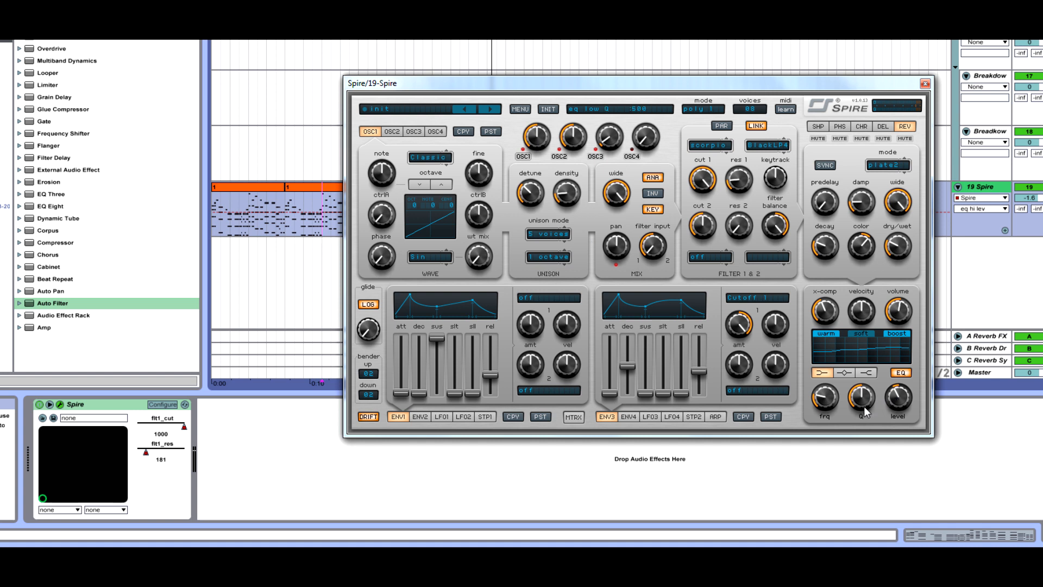
left_click_drag(863, 412, 869, 375)
Lower the EQ high band's Q and close the Spire plugin window
left_click(868, 372)
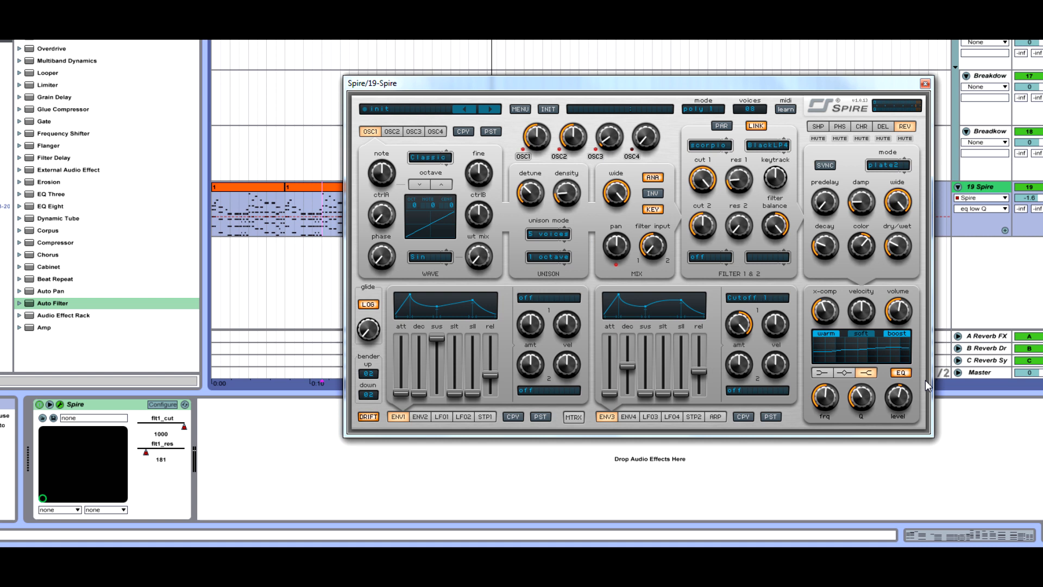
mouse_move(908, 401)
left_click_drag(863, 398, 862, 478)
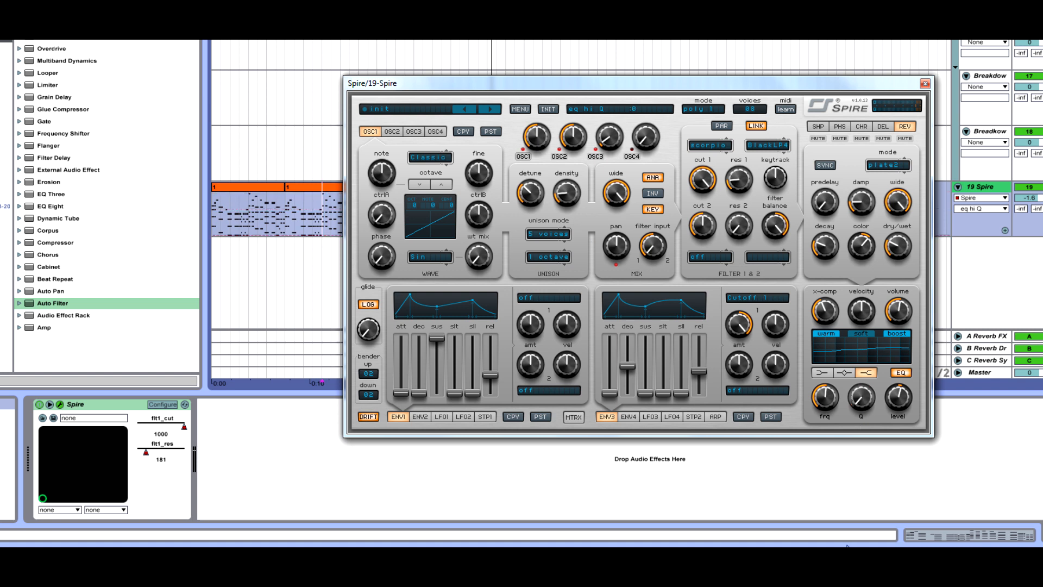
left_click(924, 84)
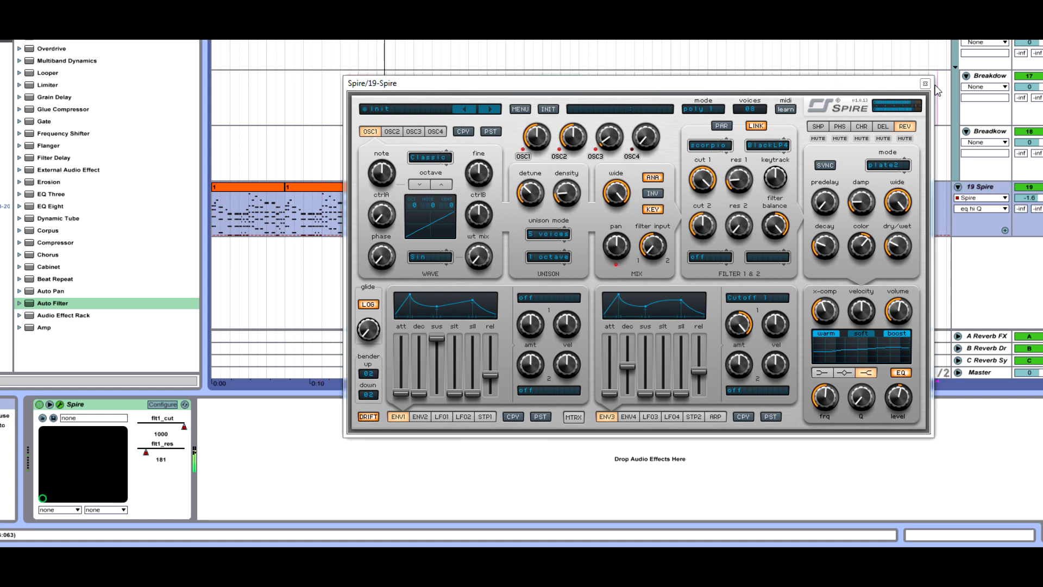
key("Tab")
left_click_drag(542, 242, 542, 241)
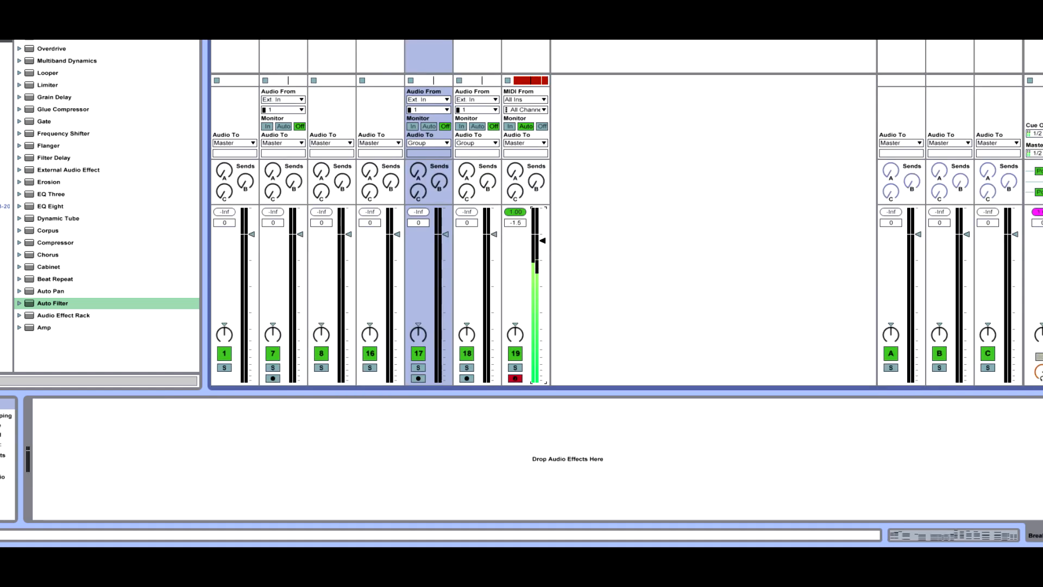
key("Tab")
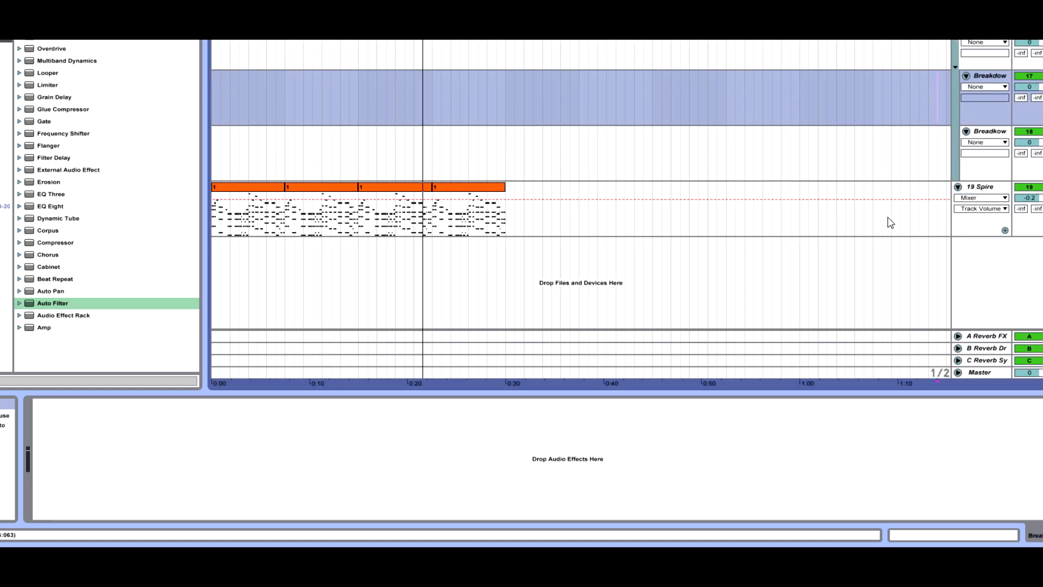
Reopen the Spire plugin window, reposition it to review the settings, and close it
left_click(943, 197)
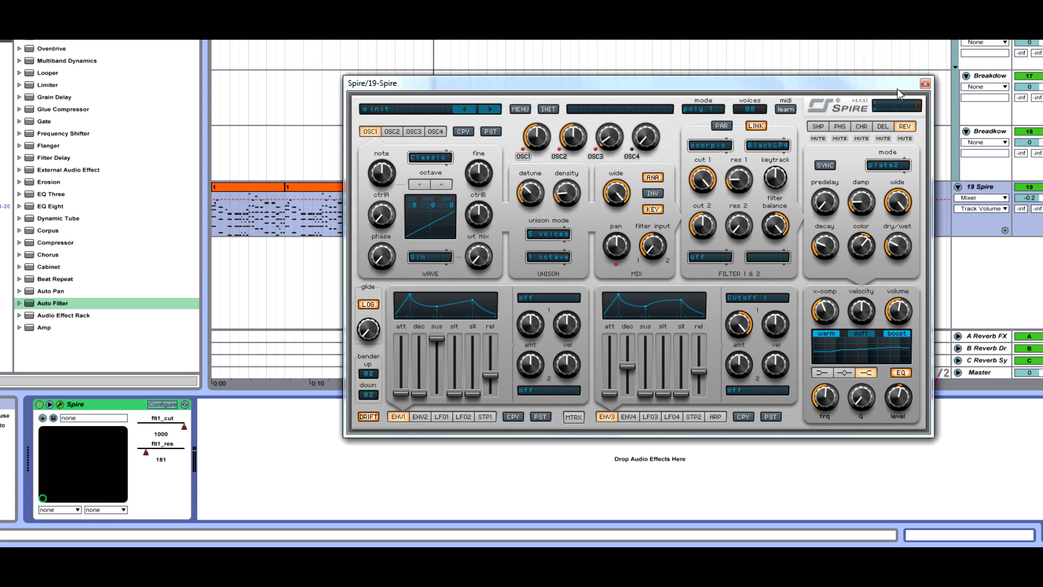
left_click_drag(914, 87, 758, 38)
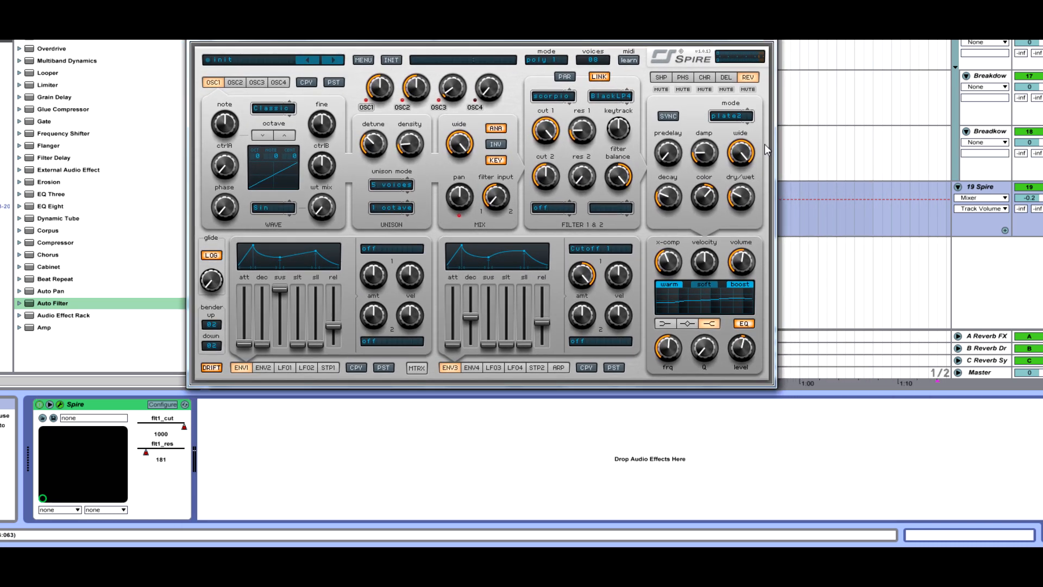
left_click_drag(564, 35, 740, 118)
left_click_drag(893, 122, 797, 0)
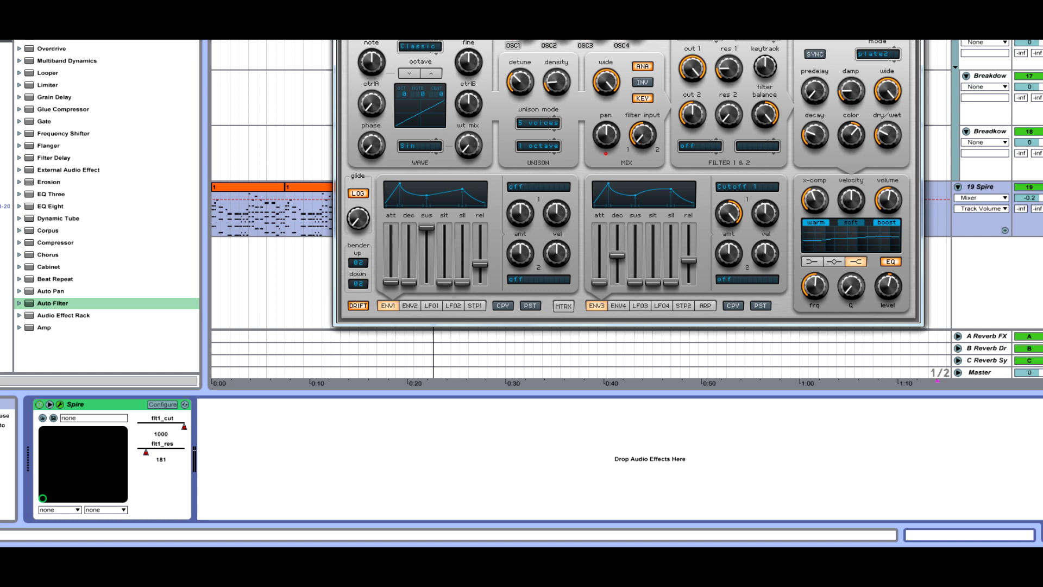
left_click(913, 6)
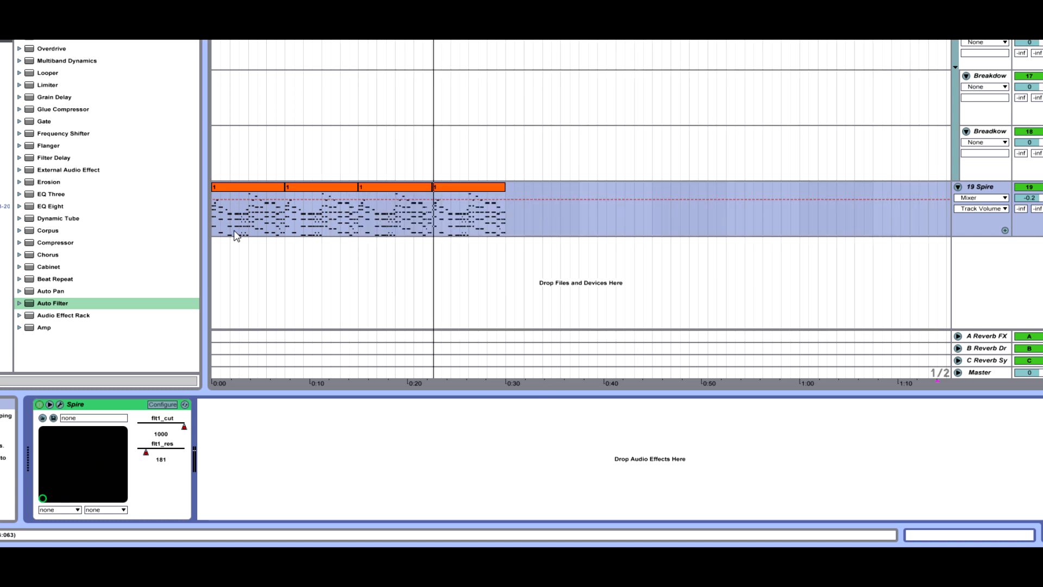
Select the first MIDI clip on the Spire track in the arrangement
left_click(214, 223)
left_click(237, 188)
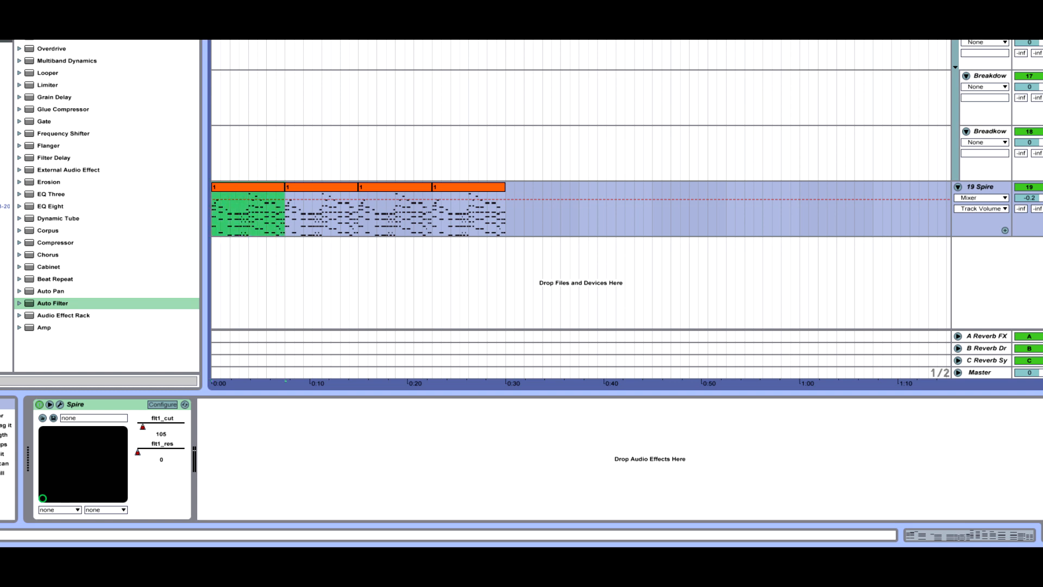
key("minus")
key("minus")
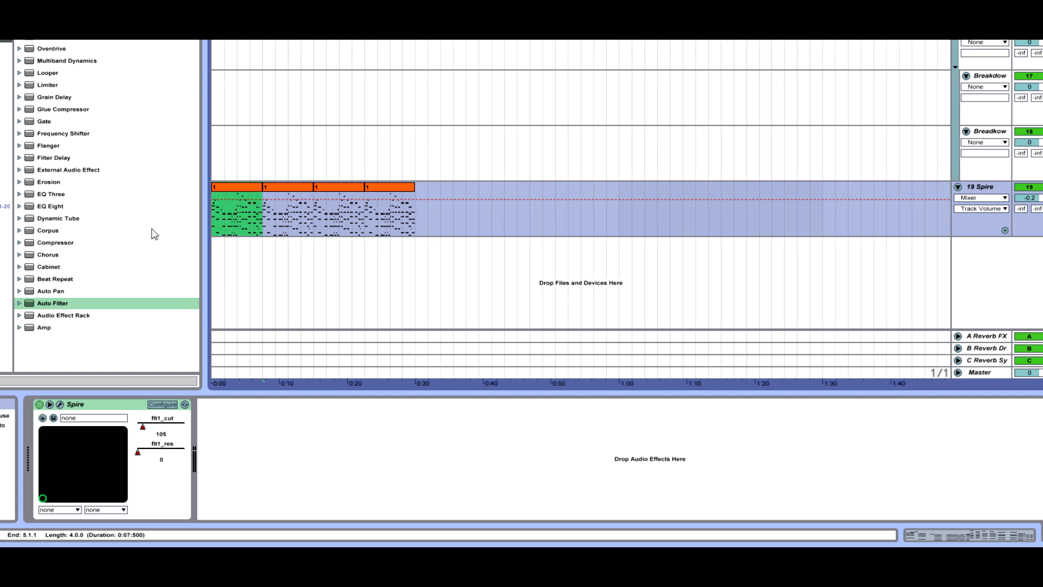